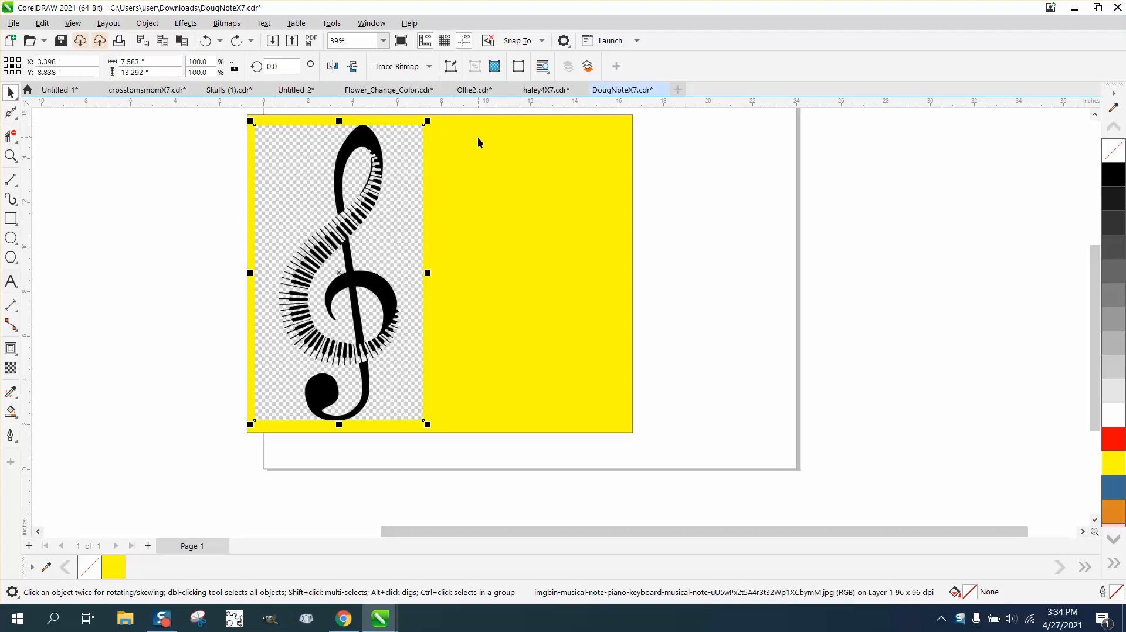
# Step: Place a copy of the treble clef bitmap beside the original and scale it down to about 1.4 × 2.4 inches
pyautogui.moveTo(338, 275); pyautogui.dragTo(530, 273)
pyautogui.moveTo(618, 117); pyautogui.dragTo(463, 228)
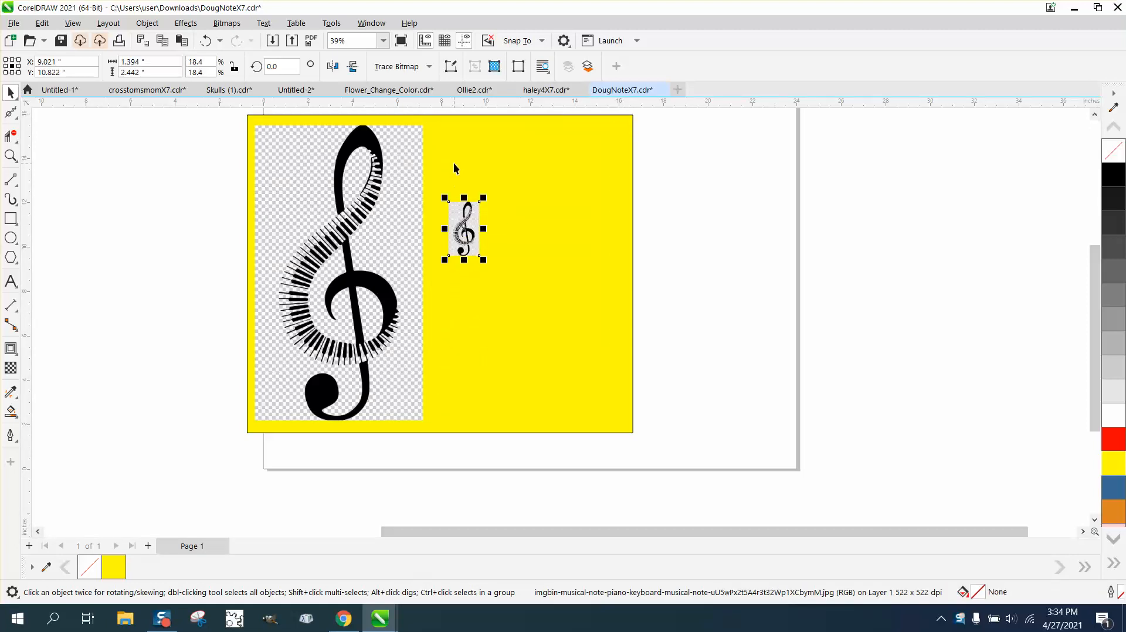
# Step: Resample the small bitmap copy, keeping its size and 522 dpi resolution
pyautogui.click(226, 23)
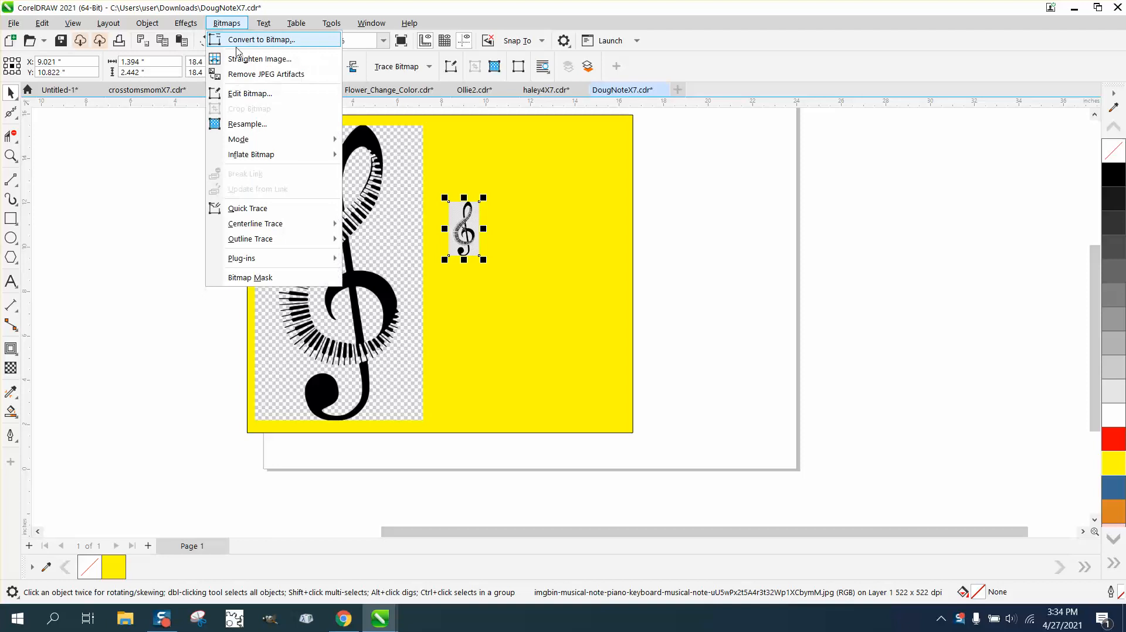
pyautogui.click(240, 124)
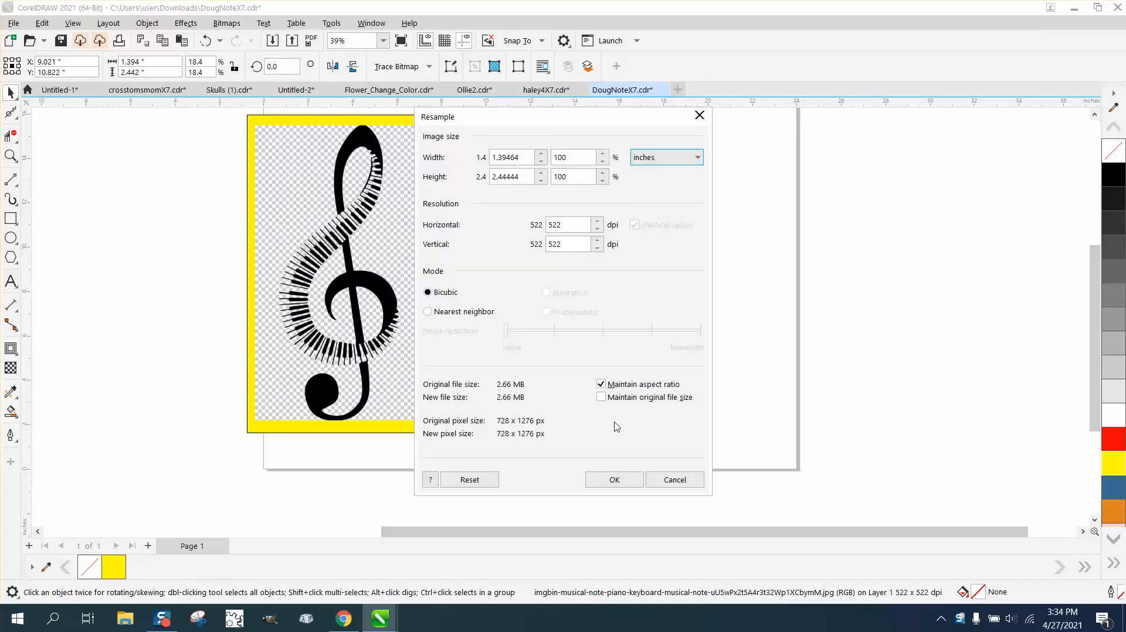
pyautogui.click(616, 479)
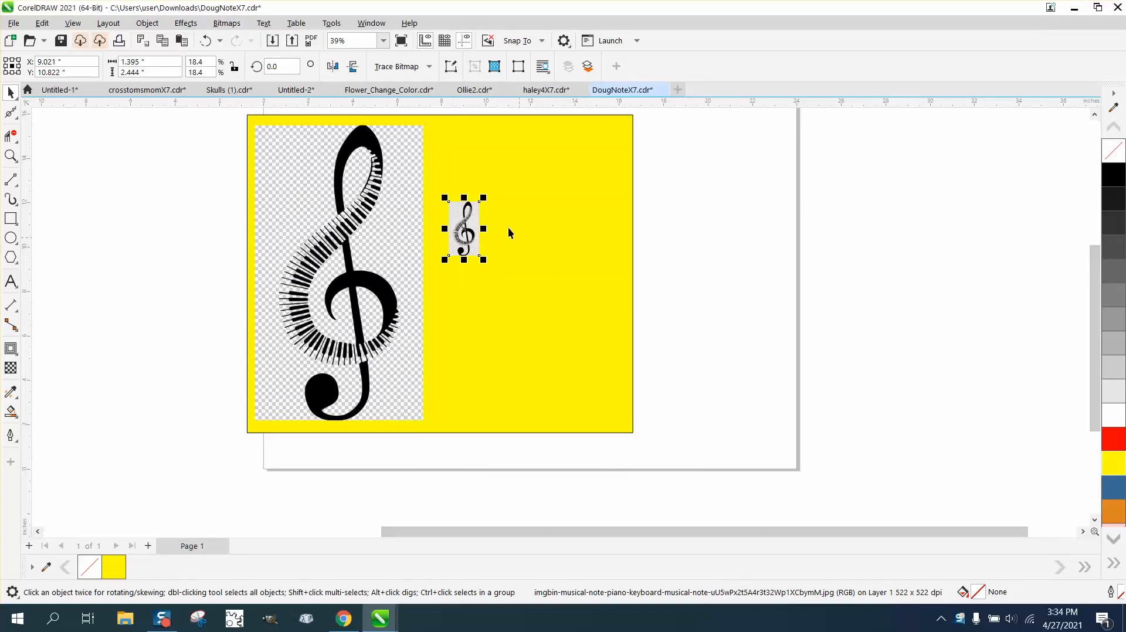
# Step: Trace the small bitmap with Outline Trace using the Clipart preset and accept the default settings
pyautogui.click(394, 66)
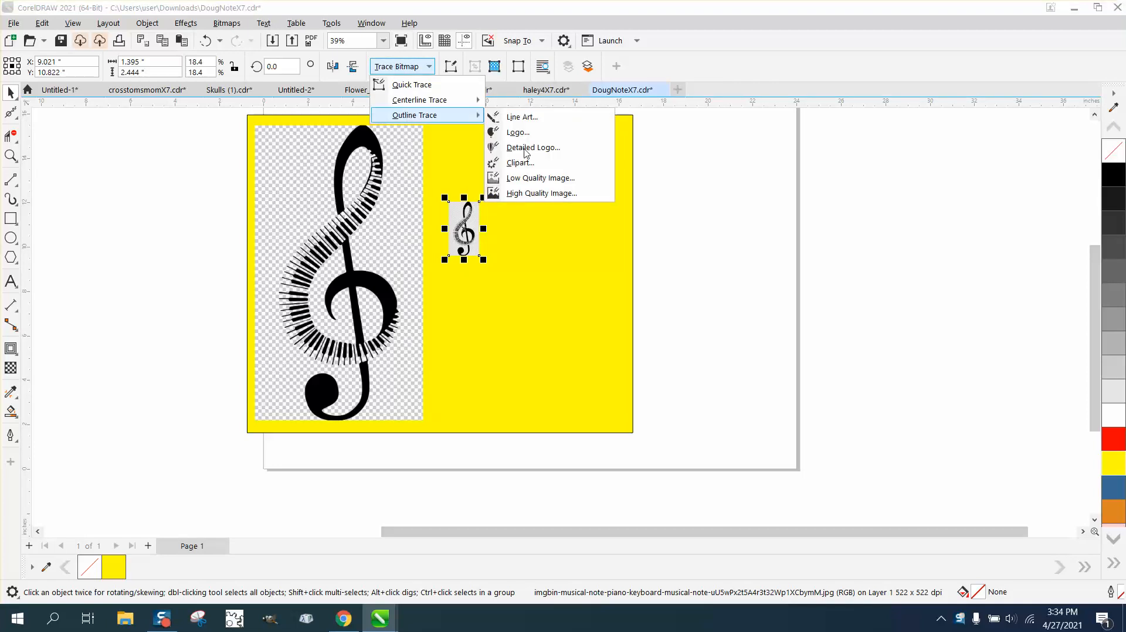
pyautogui.click(523, 166)
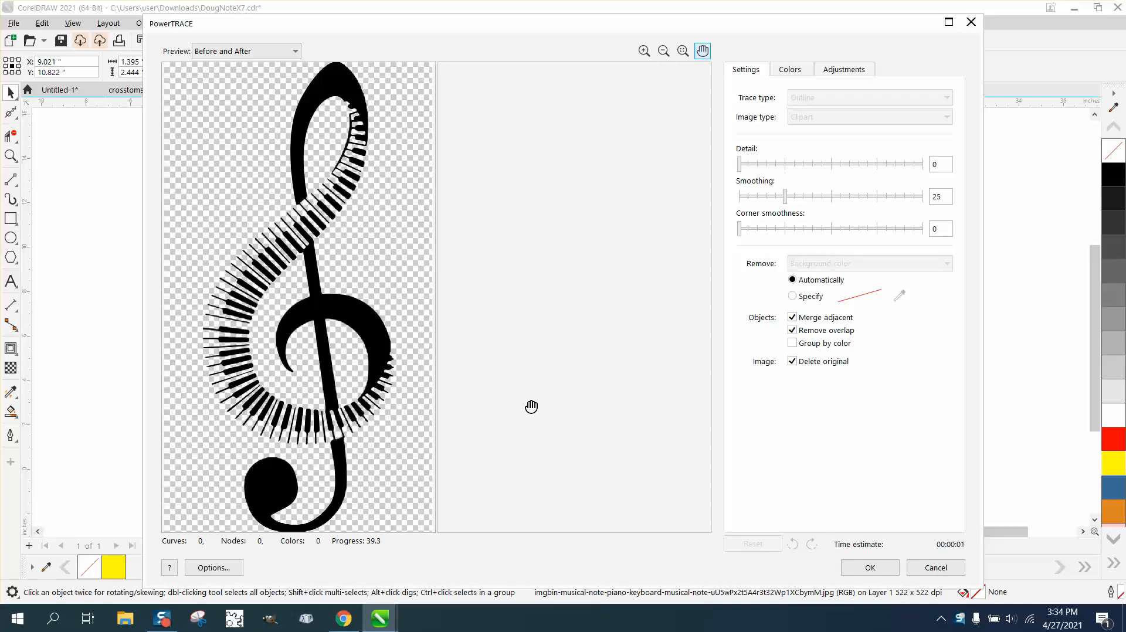
pyautogui.click(870, 568)
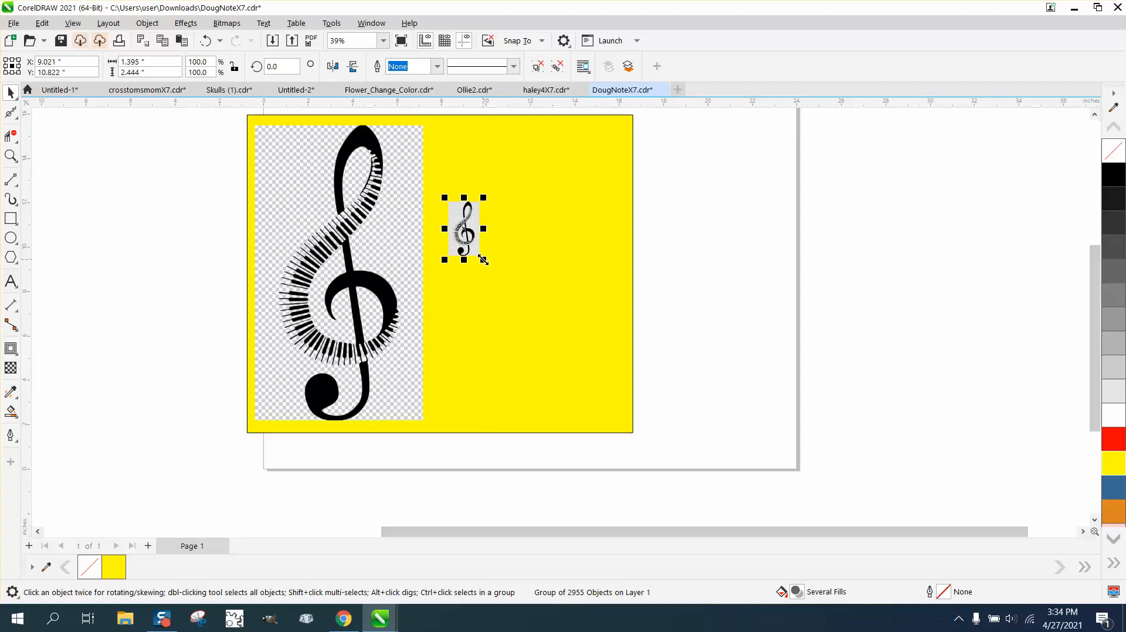
# Step: Scale the traced clef group to 7.583 inches wide, matching the original bitmap, and move it onto the right of the page
pyautogui.click(373, 198)
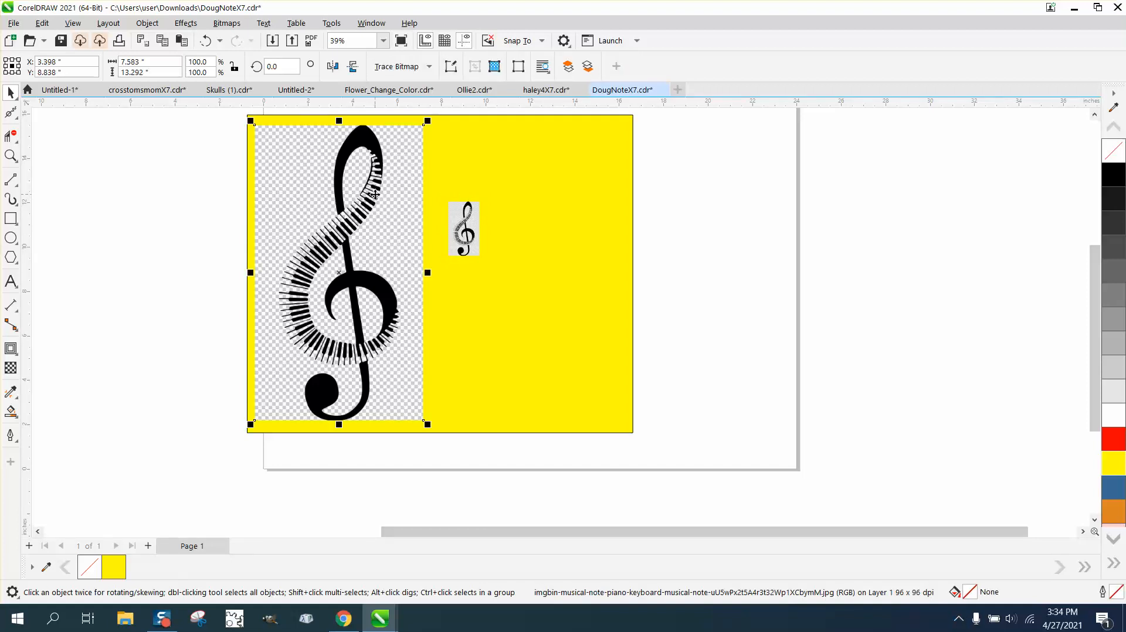
pyautogui.click(234, 67)
pyautogui.click(470, 232)
pyautogui.click(173, 63)
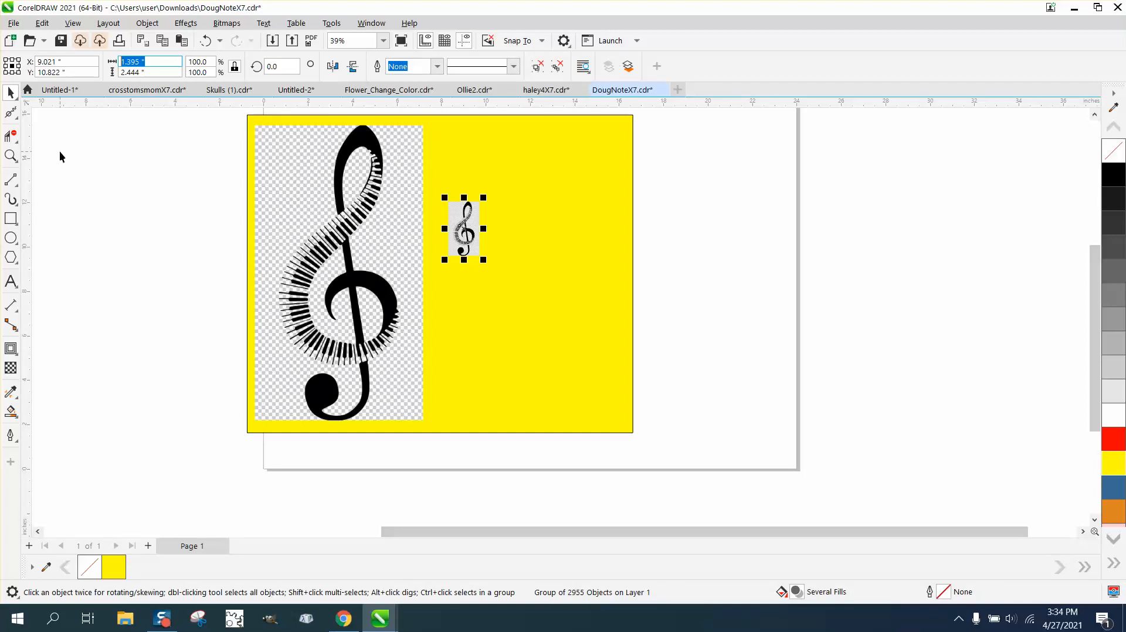
pyautogui.write('7.583')
pyautogui.press('Return')
pyautogui.moveTo(499, 253); pyautogui.dragTo(539, 298)
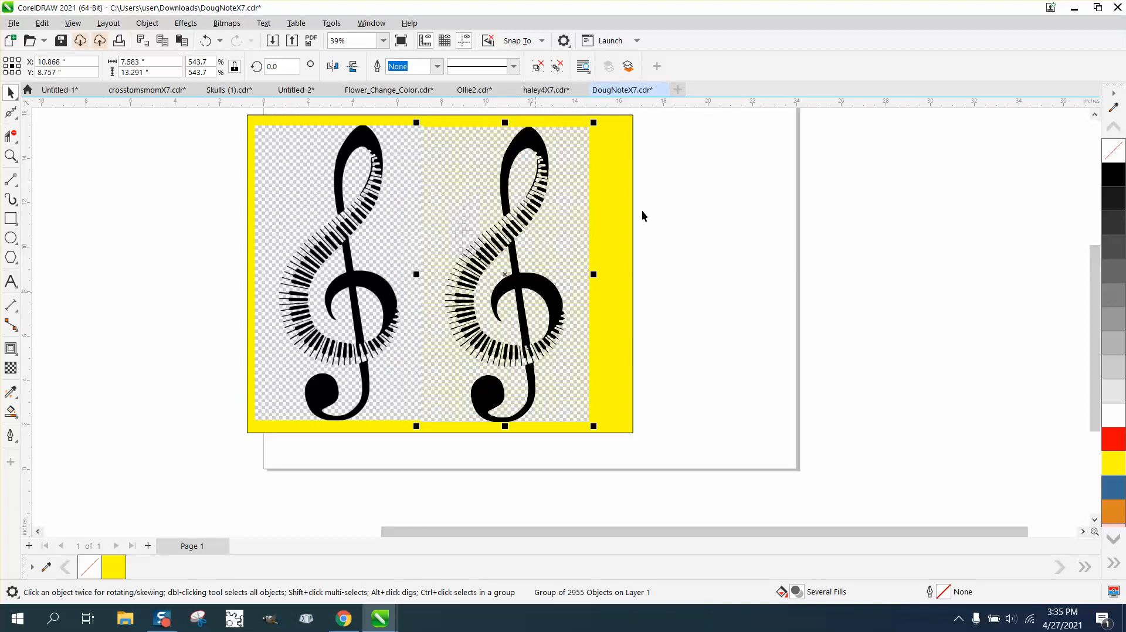
# Step: Ungroup the traced clef objects
pyautogui.click(147, 23)
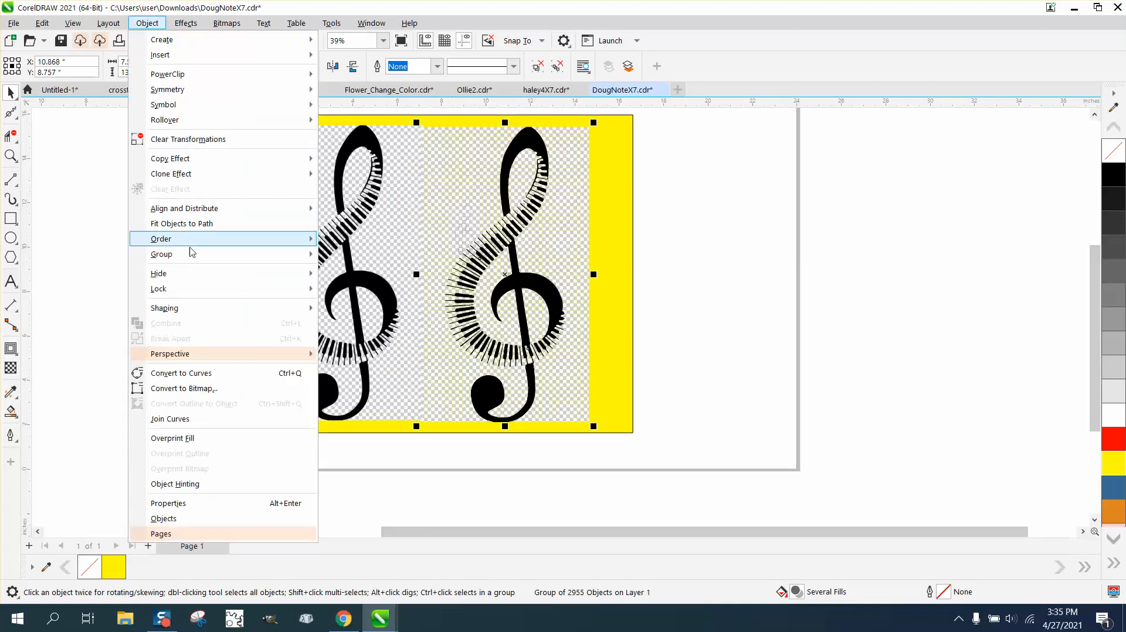
pyautogui.moveTo(191, 262)
pyautogui.click(329, 272)
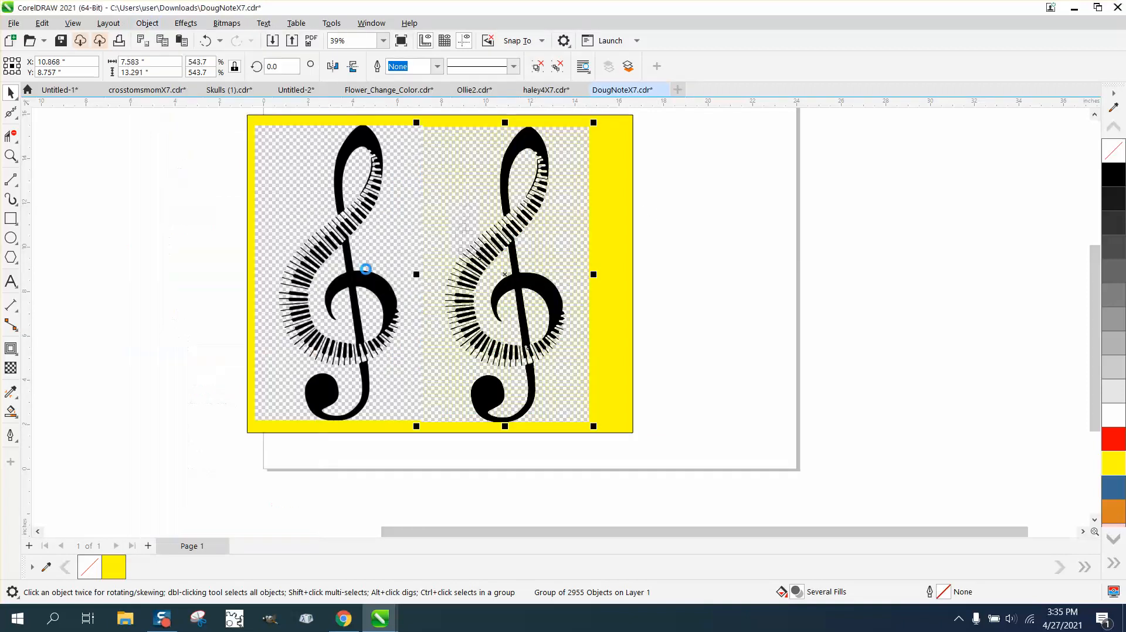
pyautogui.click(772, 194)
pyautogui.moveTo(540, 146); pyautogui.dragTo(654, 153)
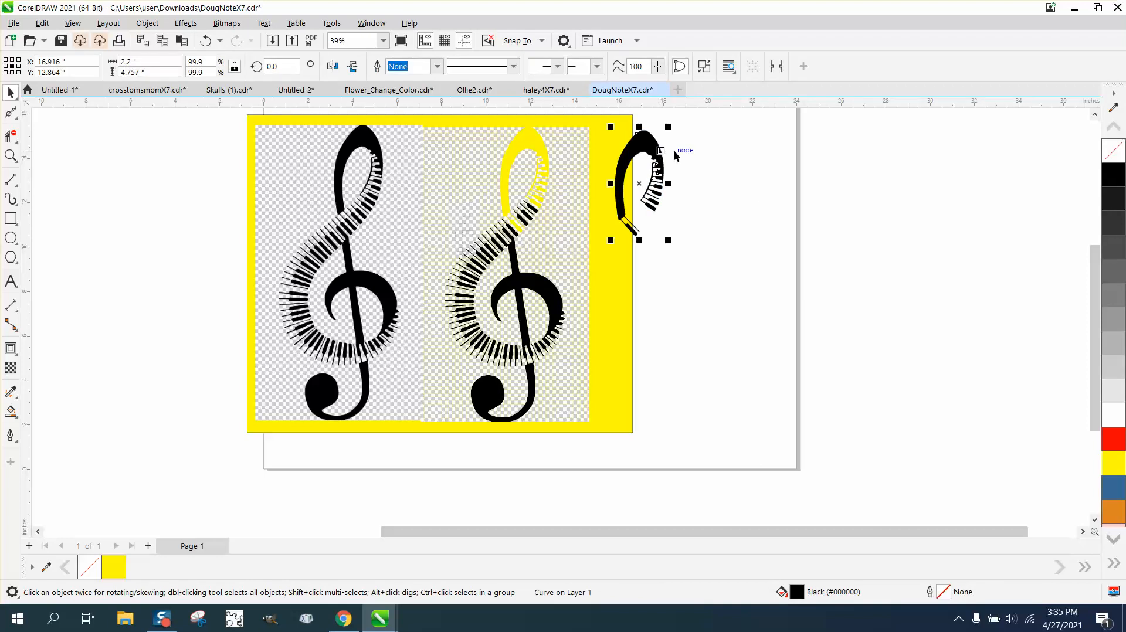
pyautogui.click(205, 41)
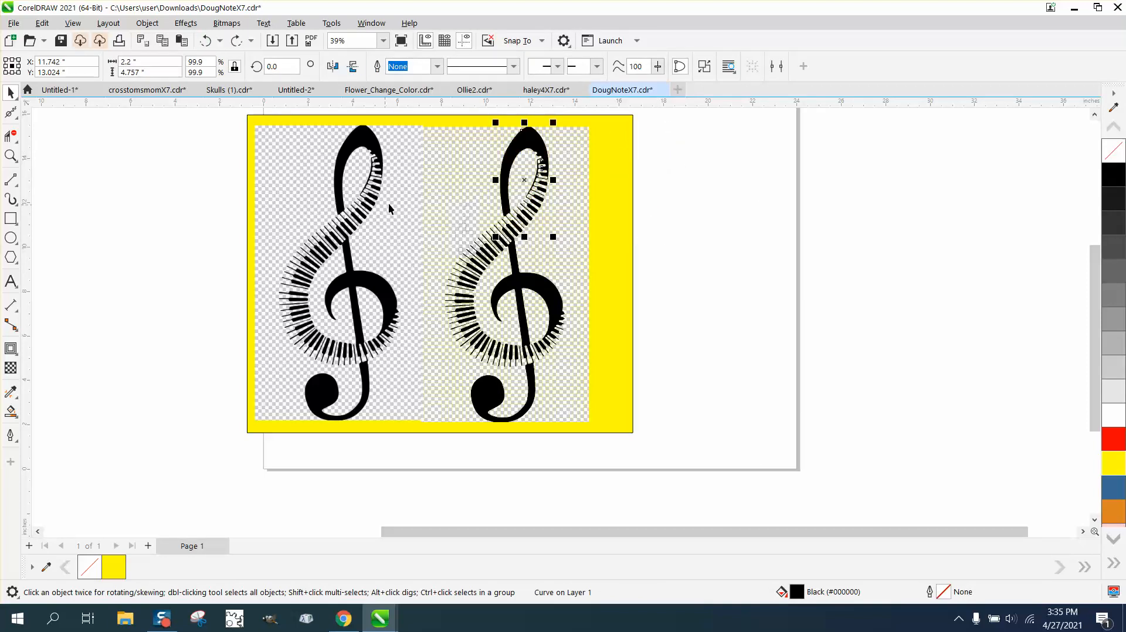
# Step: Move the original treble clef bitmap to the left, partly off the yellow page
pyautogui.moveTo(393, 129); pyautogui.dragTo(339, 130)
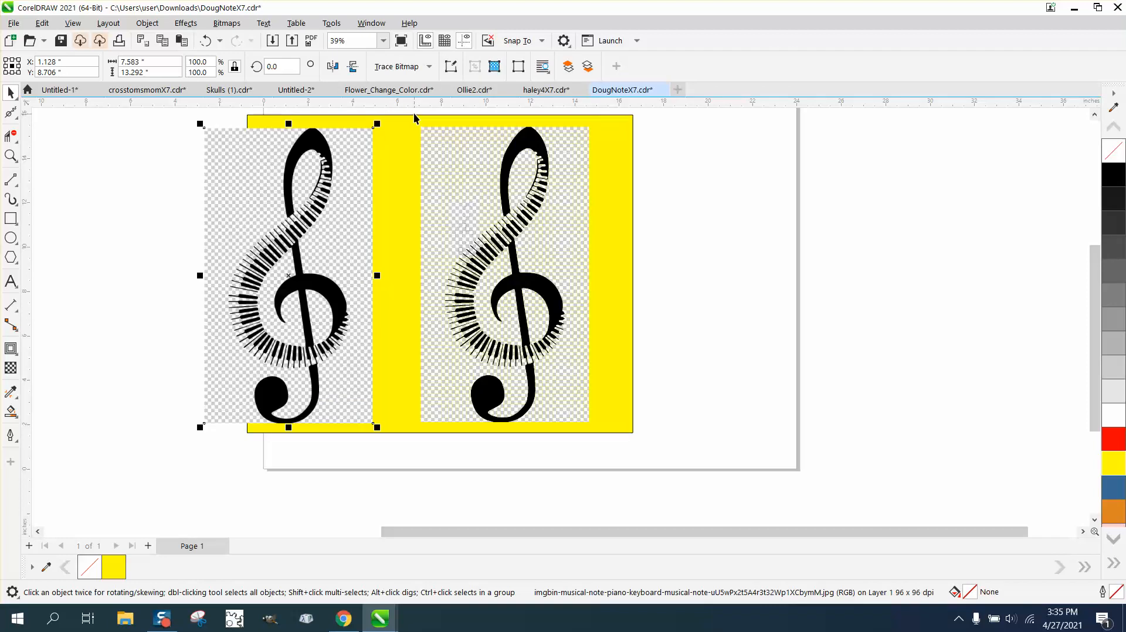
# Step: Select all the traced pieces and open the Find and Replace docker
pyautogui.moveTo(410, 178); pyautogui.dragTo(517, 371)
pyautogui.moveTo(625, 453); pyautogui.dragTo(627, 452)
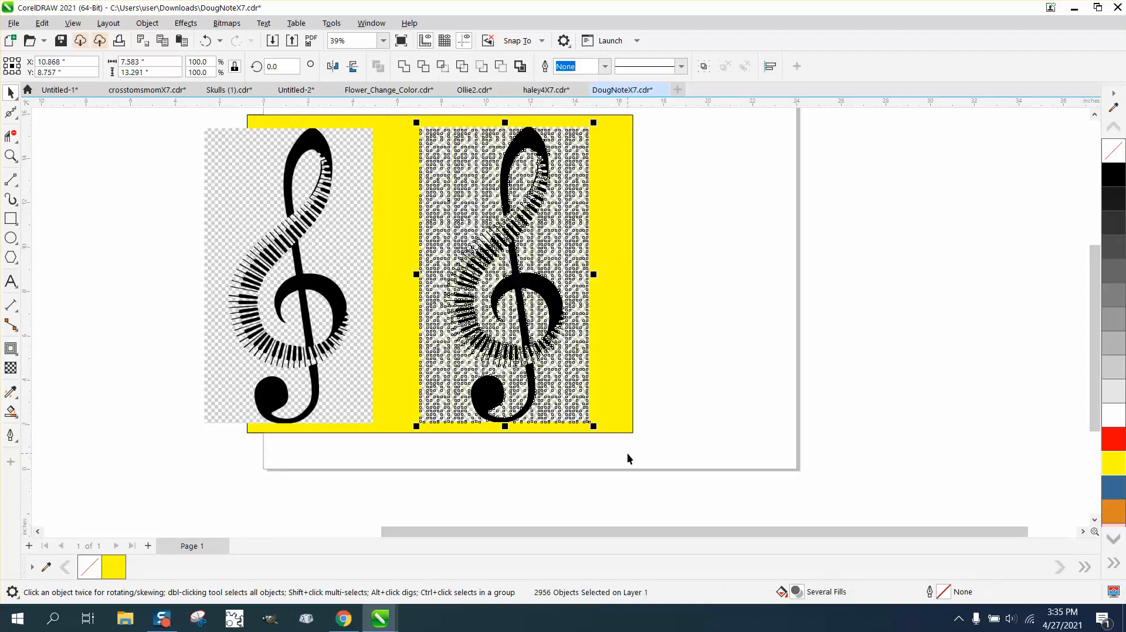
pyautogui.click(42, 28)
pyautogui.click(90, 256)
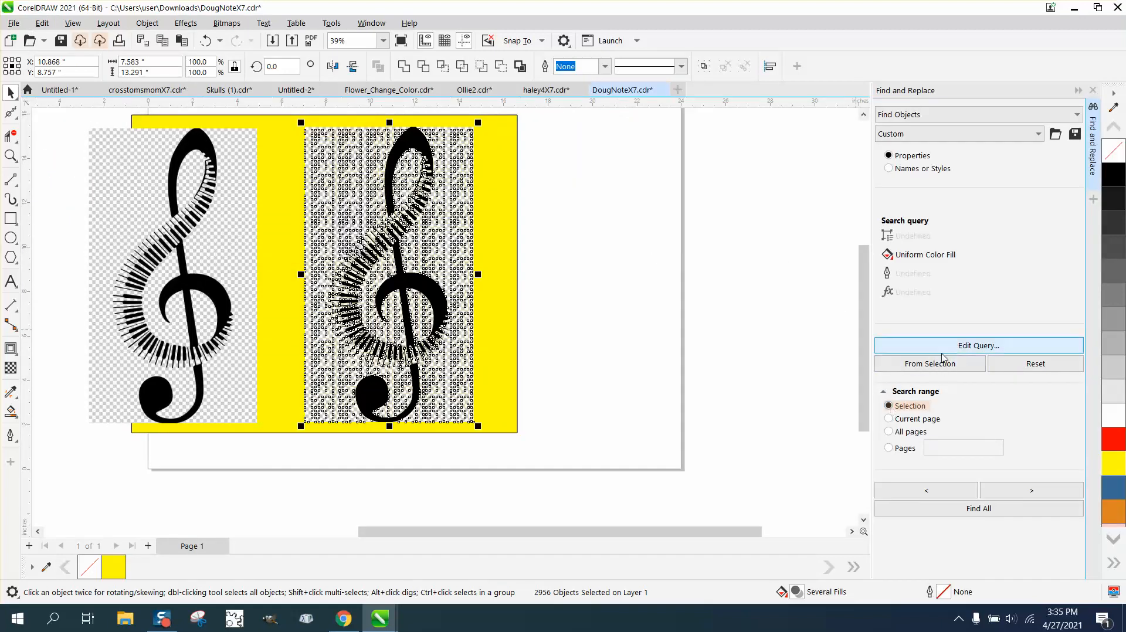
# Step: Find all selected objects with a black uniform fill, sampled from the clef, and move them off to the right
pyautogui.click(973, 346)
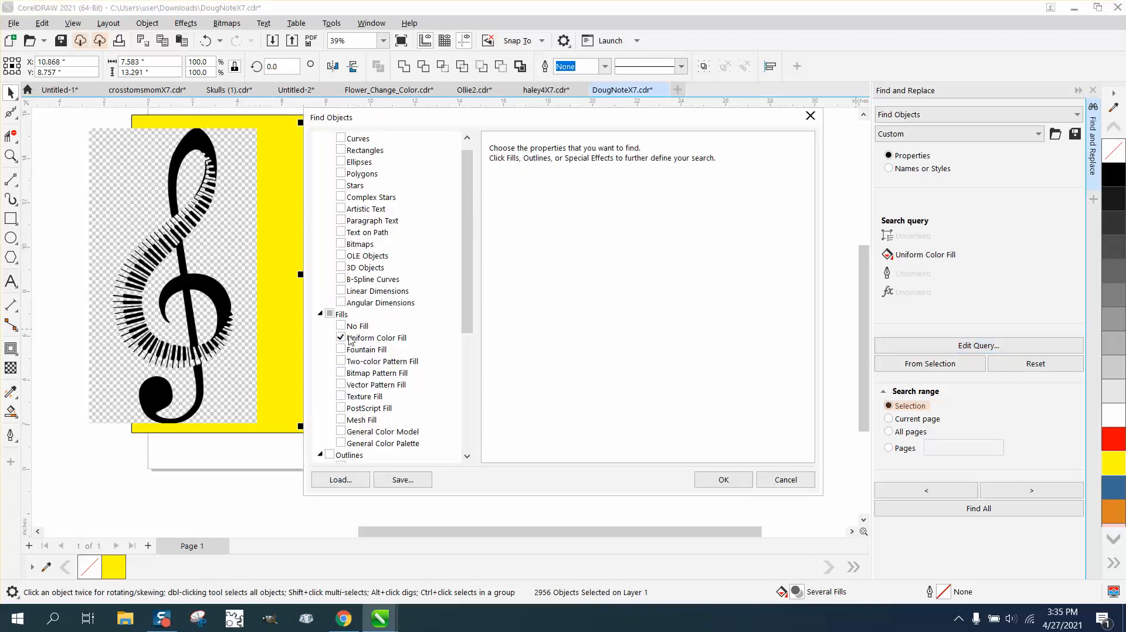
pyautogui.click(357, 339)
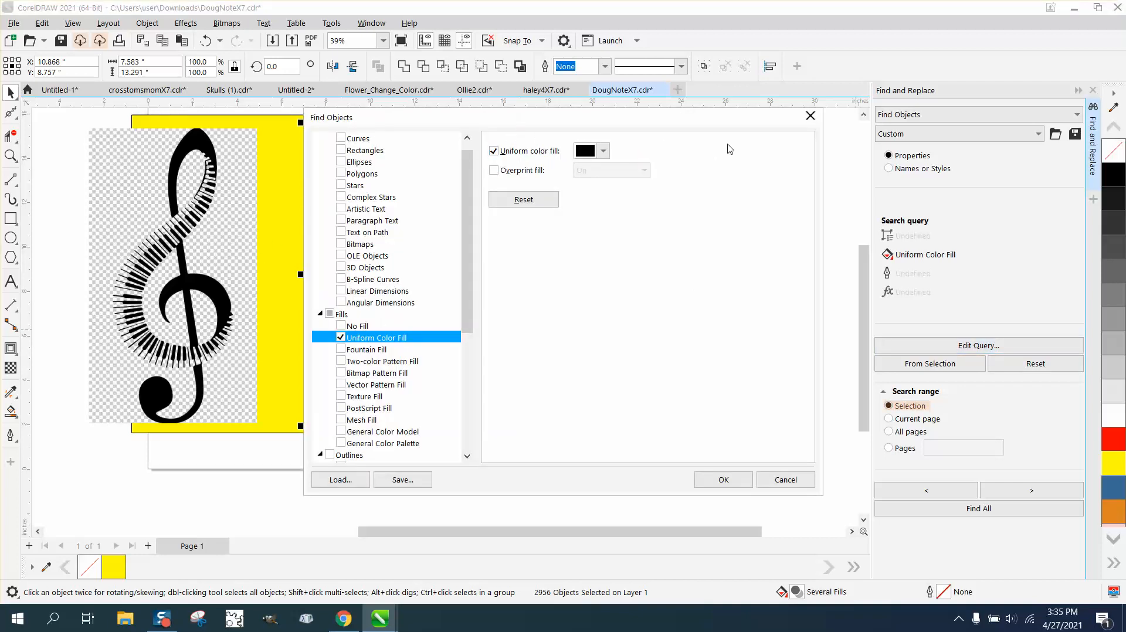
pyautogui.moveTo(556, 119); pyautogui.dragTo(749, 127)
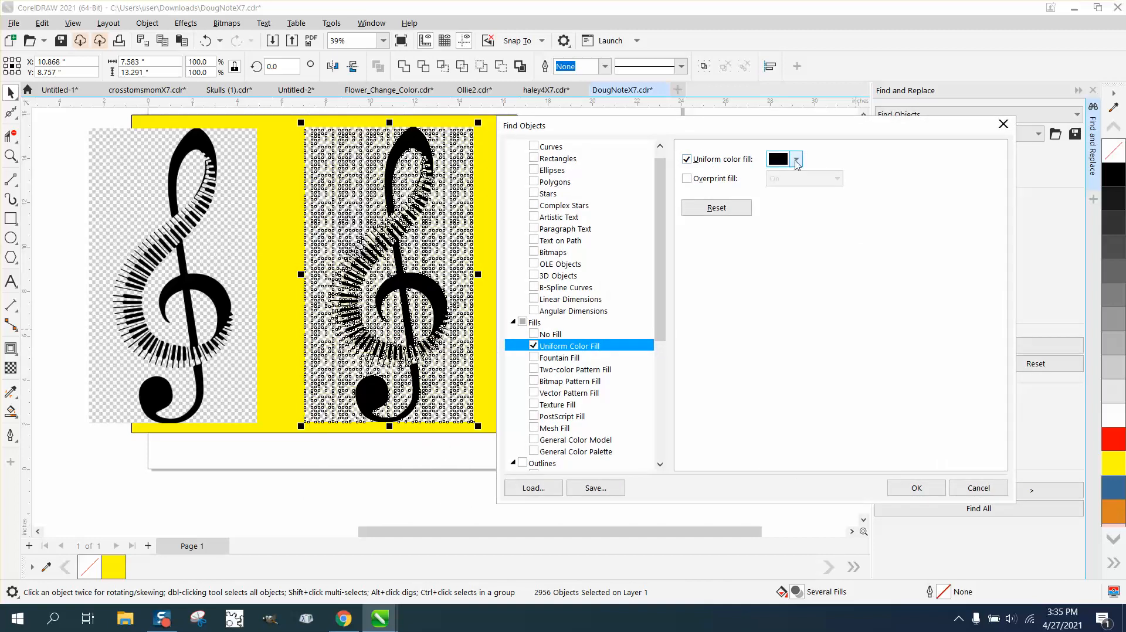
pyautogui.click(796, 159)
pyautogui.click(910, 366)
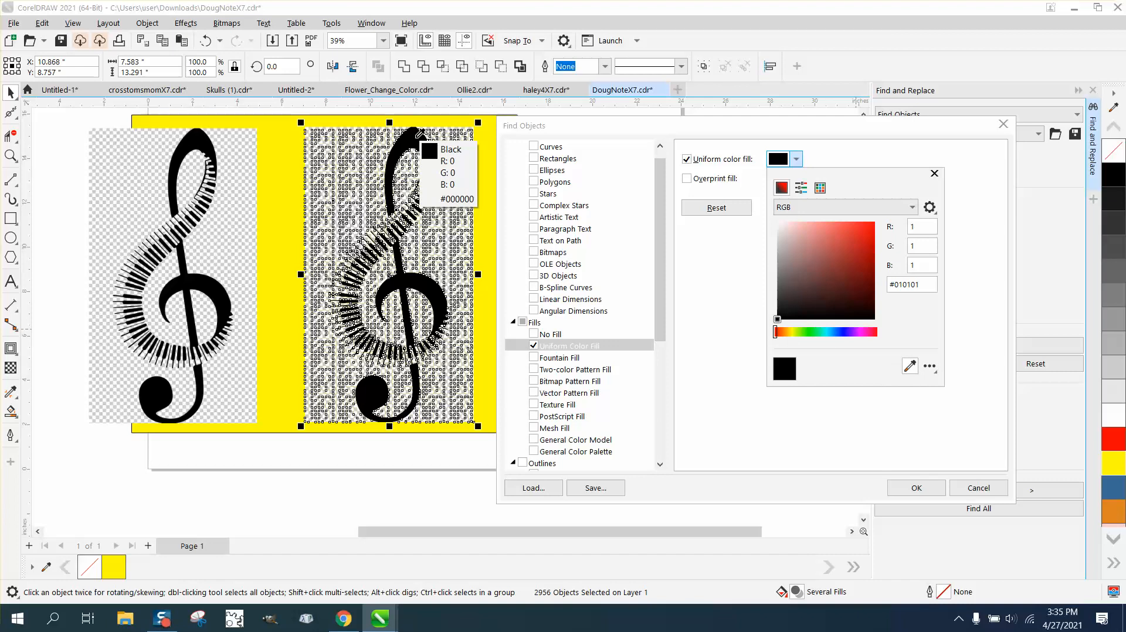
pyautogui.click(419, 134)
pyautogui.click(917, 486)
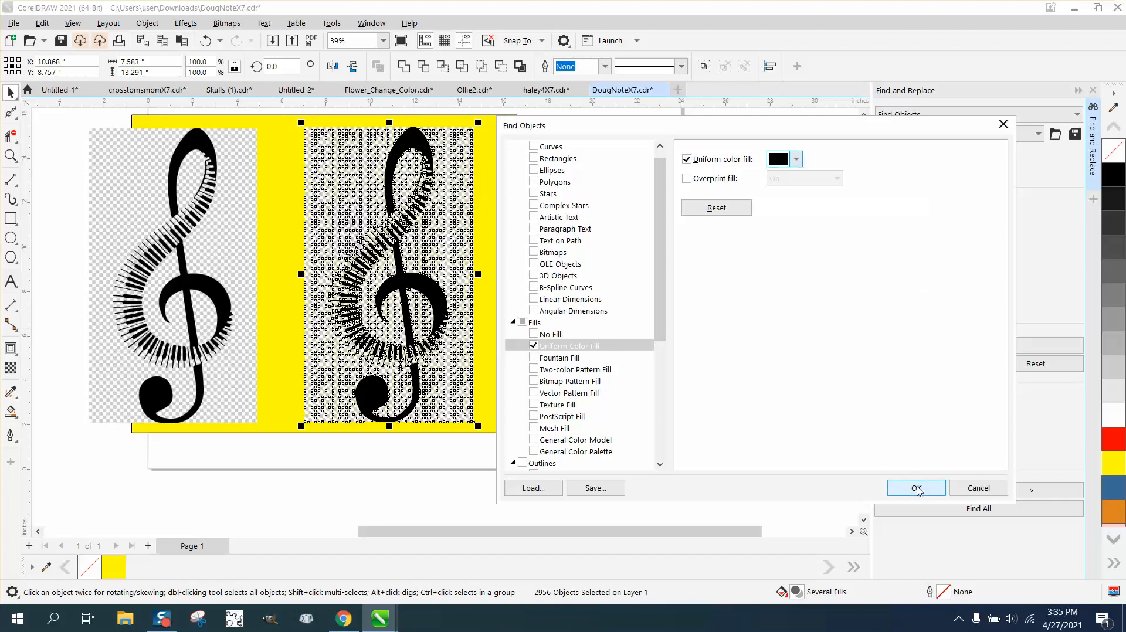
pyautogui.click(918, 489)
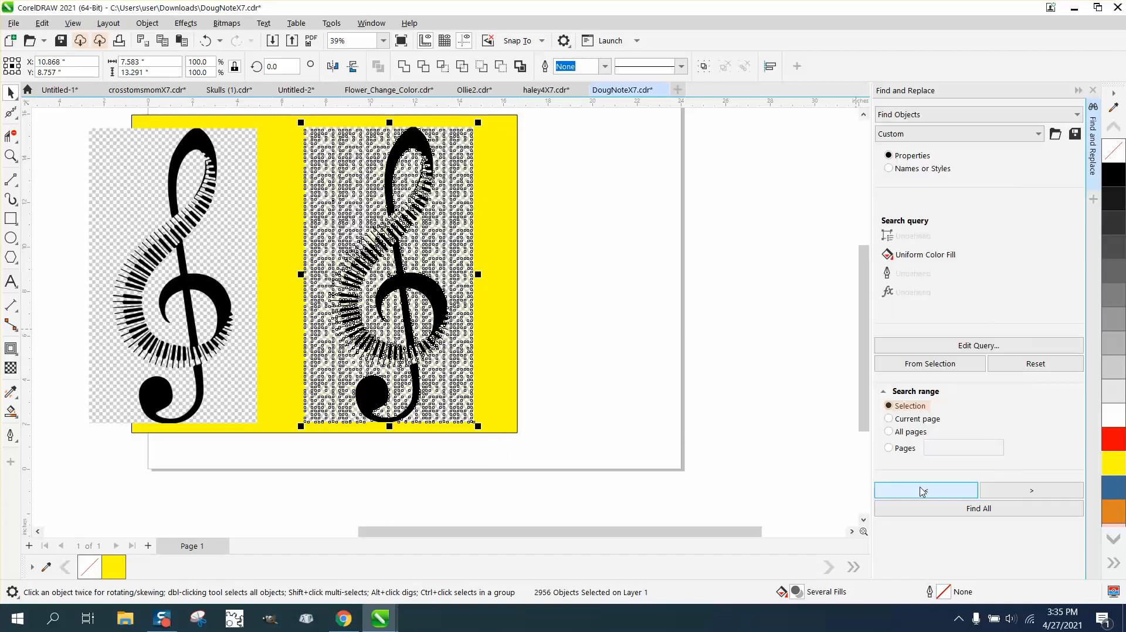
pyautogui.click(971, 510)
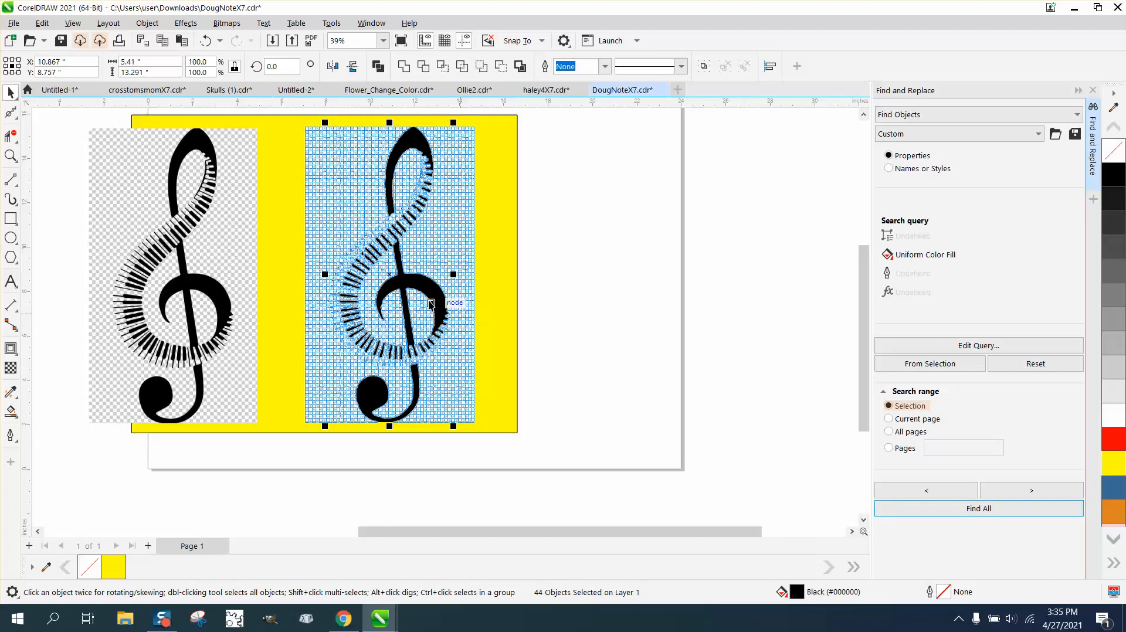
pyautogui.moveTo(391, 274); pyautogui.dragTo(610, 282)
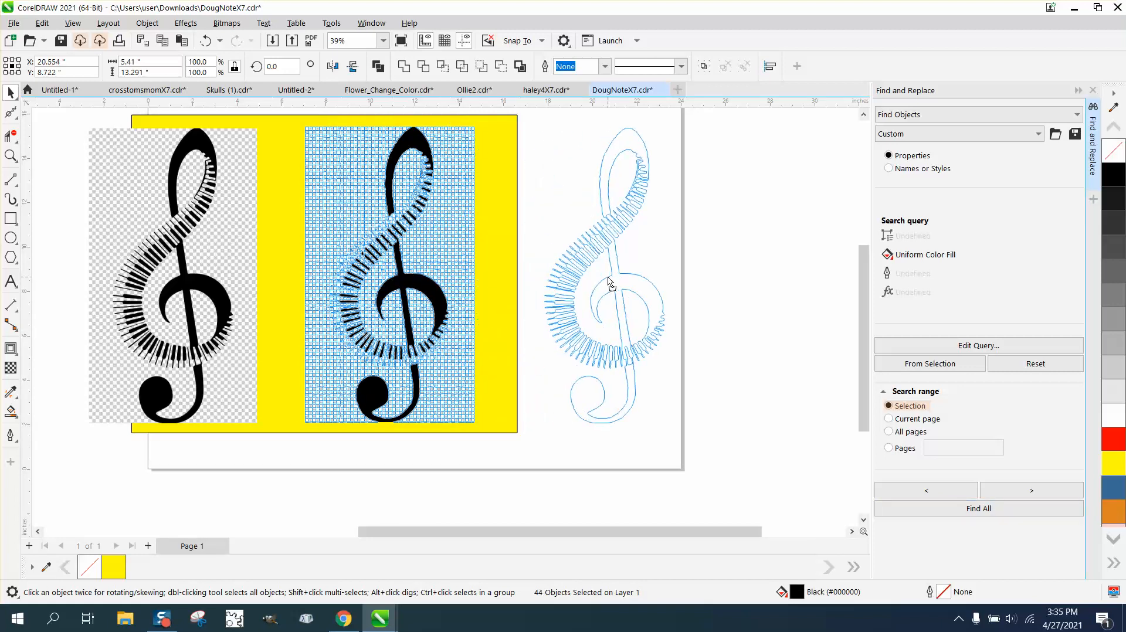
# Step: Move the yellow background rectangle right so it sits behind the black clef shapes
pyautogui.moveTo(528, 261); pyautogui.dragTo(712, 267)
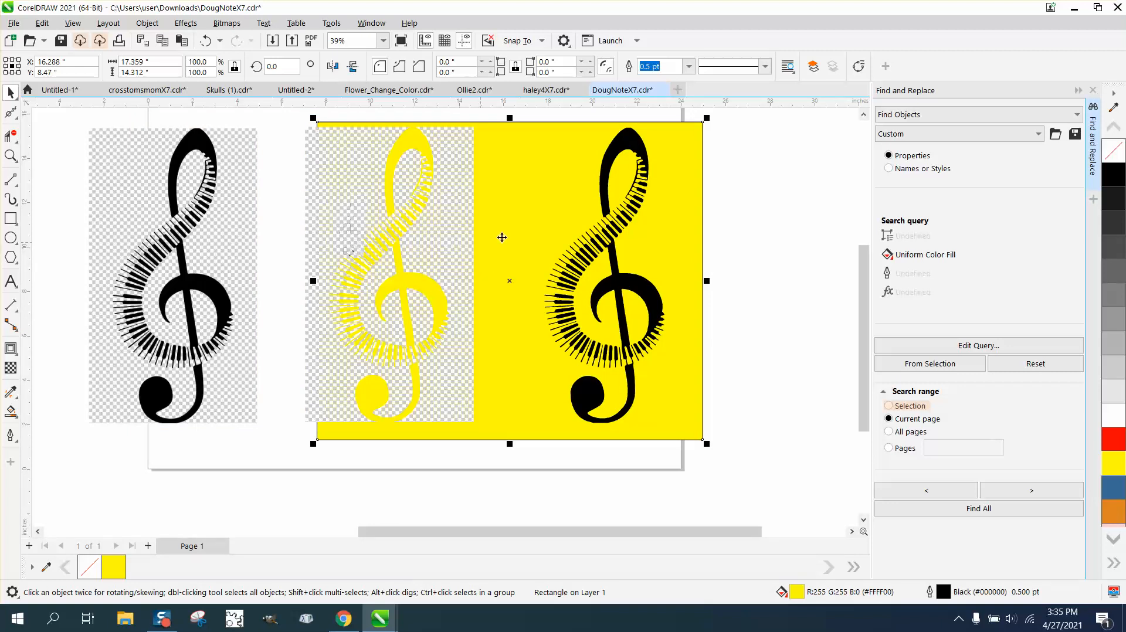
# Step: Zoom in to examine the edges of the black clef against the yellow background
pyautogui.click(13, 161)
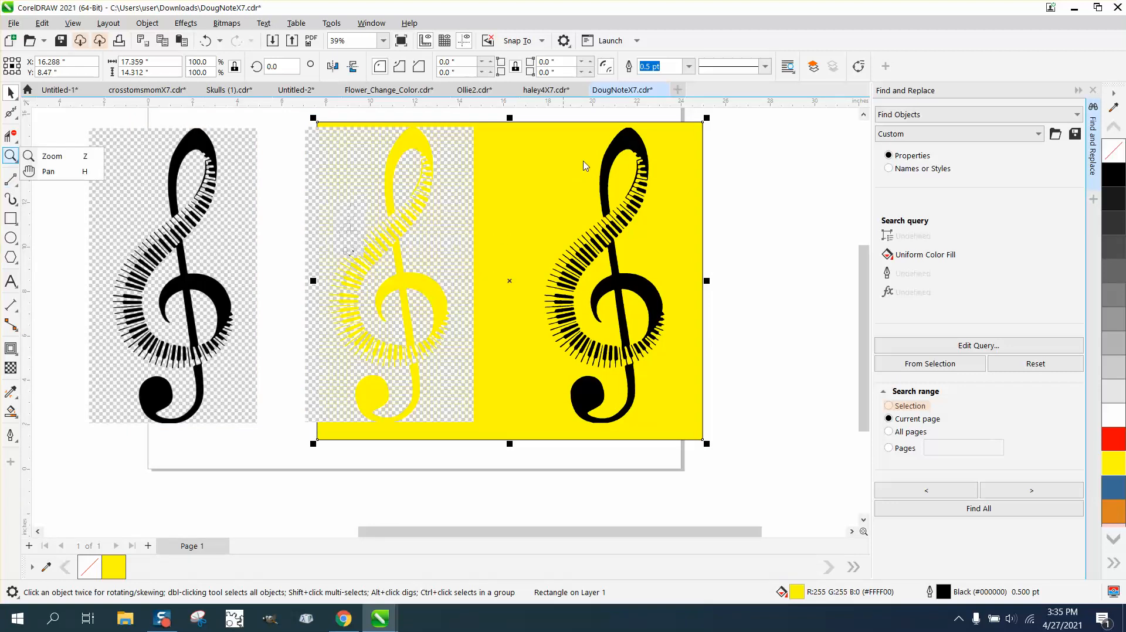
pyautogui.moveTo(584, 165); pyautogui.dragTo(705, 249)
pyautogui.click(10, 156)
pyautogui.scroll(-3, 486, 241)
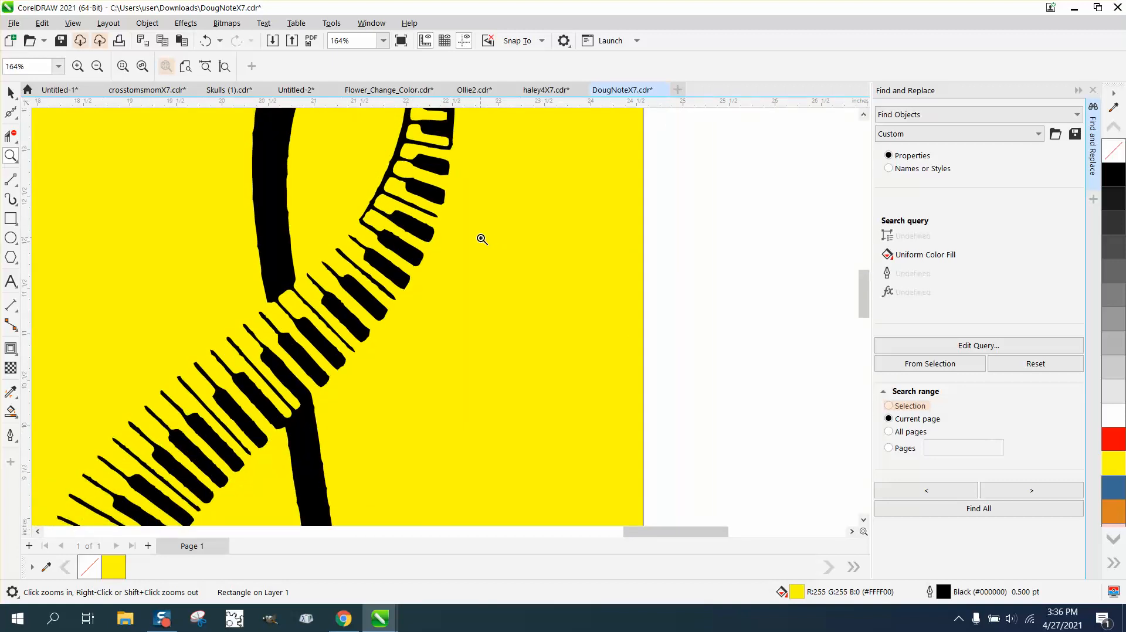
pyautogui.scroll(-1, 482, 238)
pyautogui.scroll(-1, 481, 237)
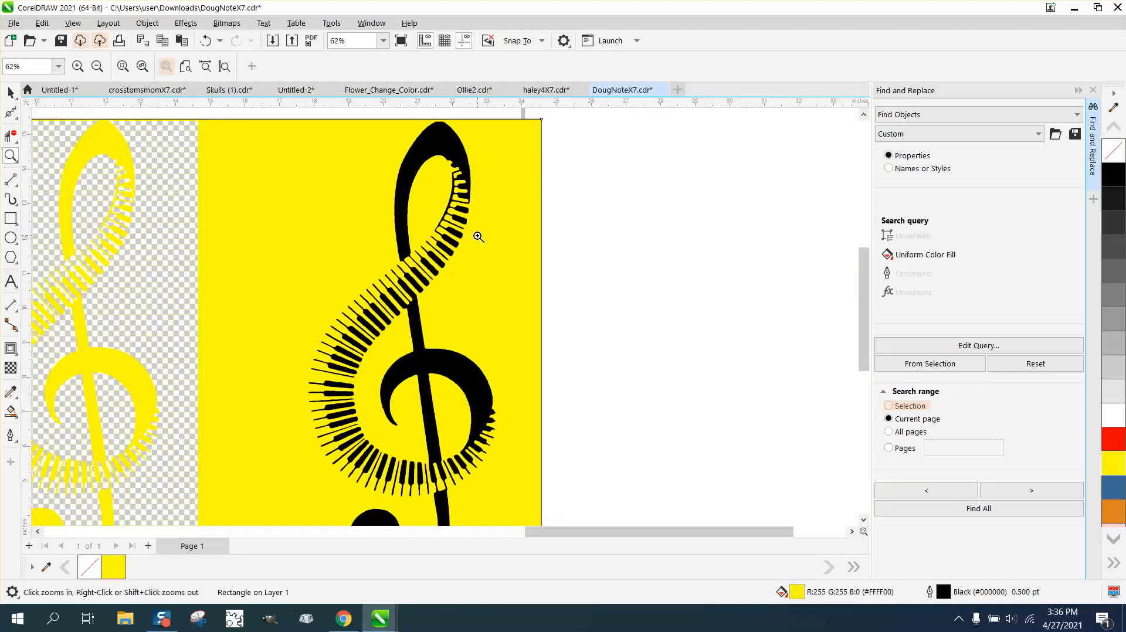
pyautogui.scroll(-1, 408, 240)
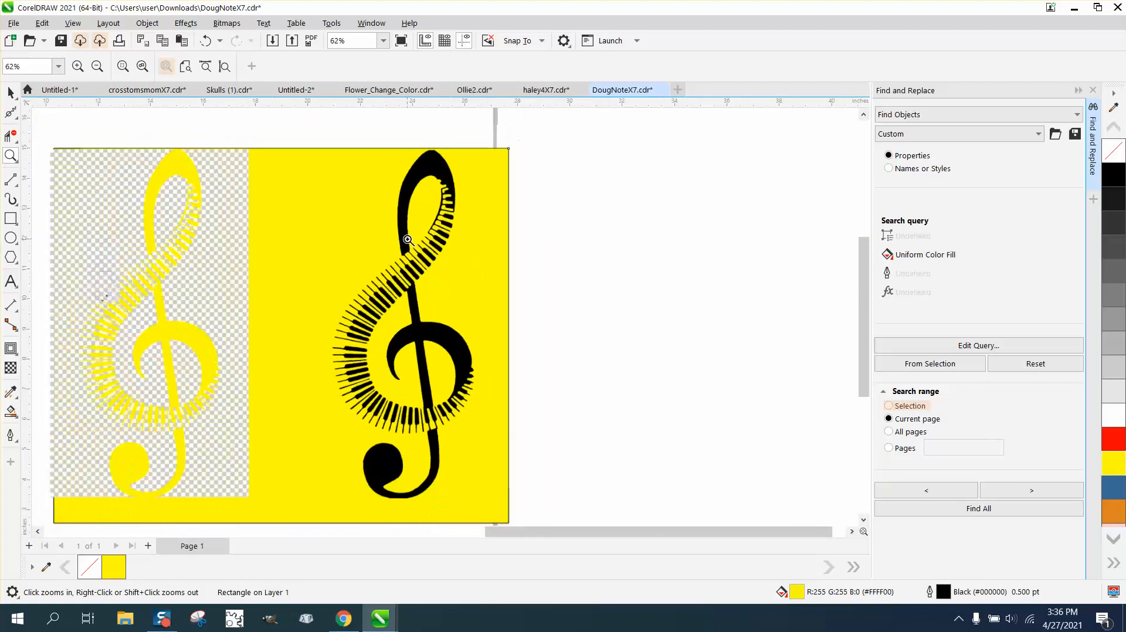
pyautogui.moveTo(334, 294); pyautogui.dragTo(520, 466)
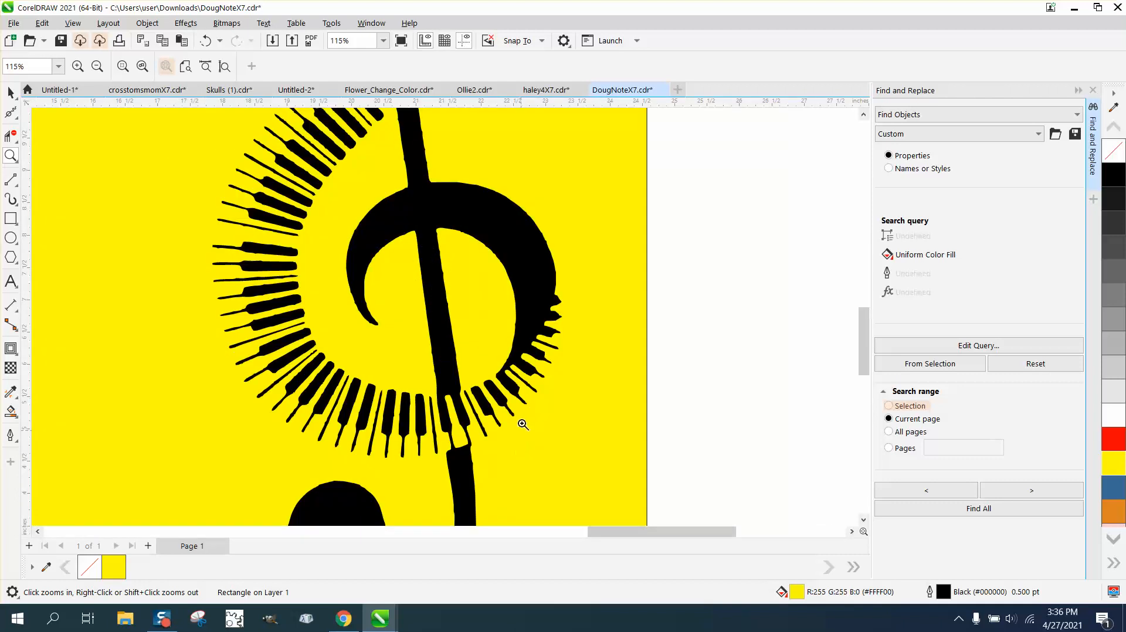
pyautogui.moveTo(515, 286); pyautogui.dragTo(615, 348)
pyautogui.scroll(-4, 555, 337)
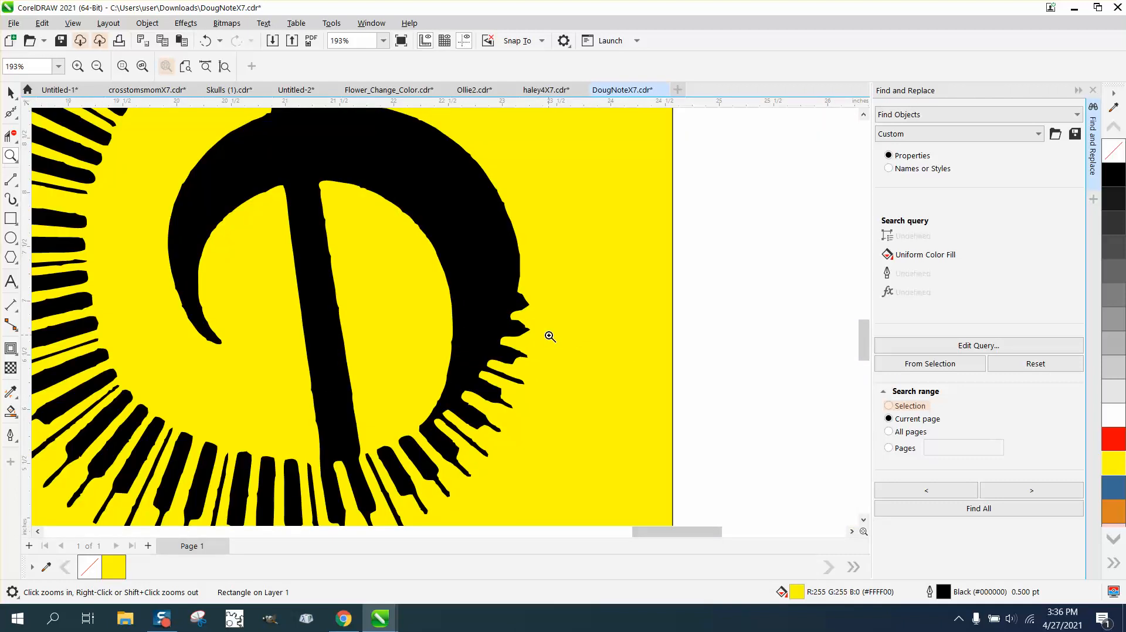
pyautogui.scroll(-6, 549, 337)
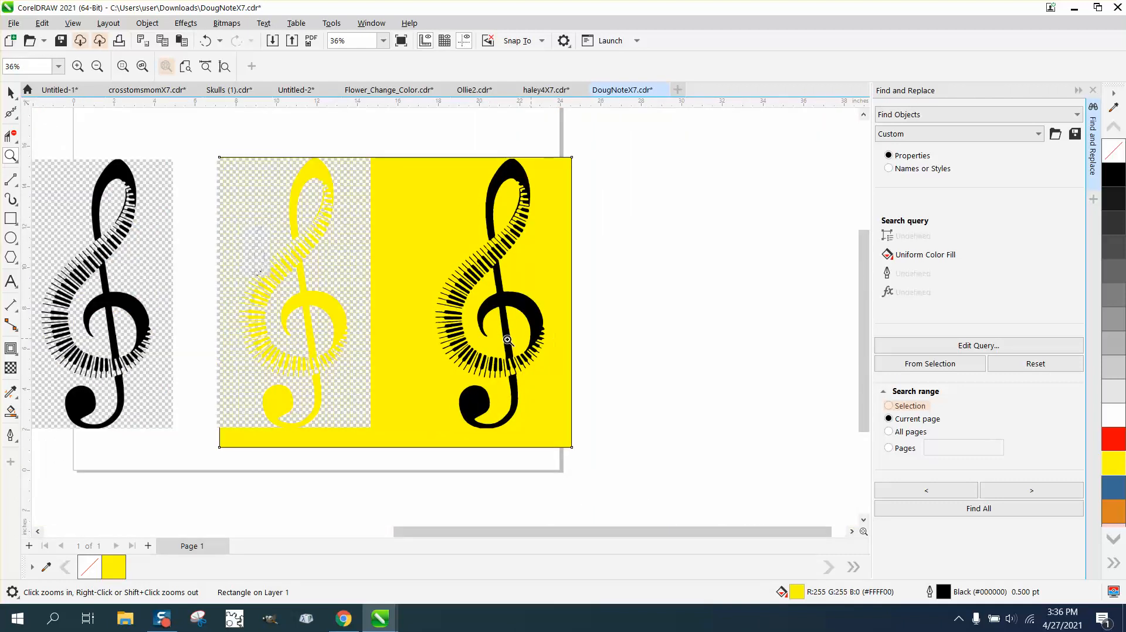
# Step: Select the leftover yellow traced pieces beside the black clef and delete them
pyautogui.click(11, 92)
pyautogui.click(287, 210)
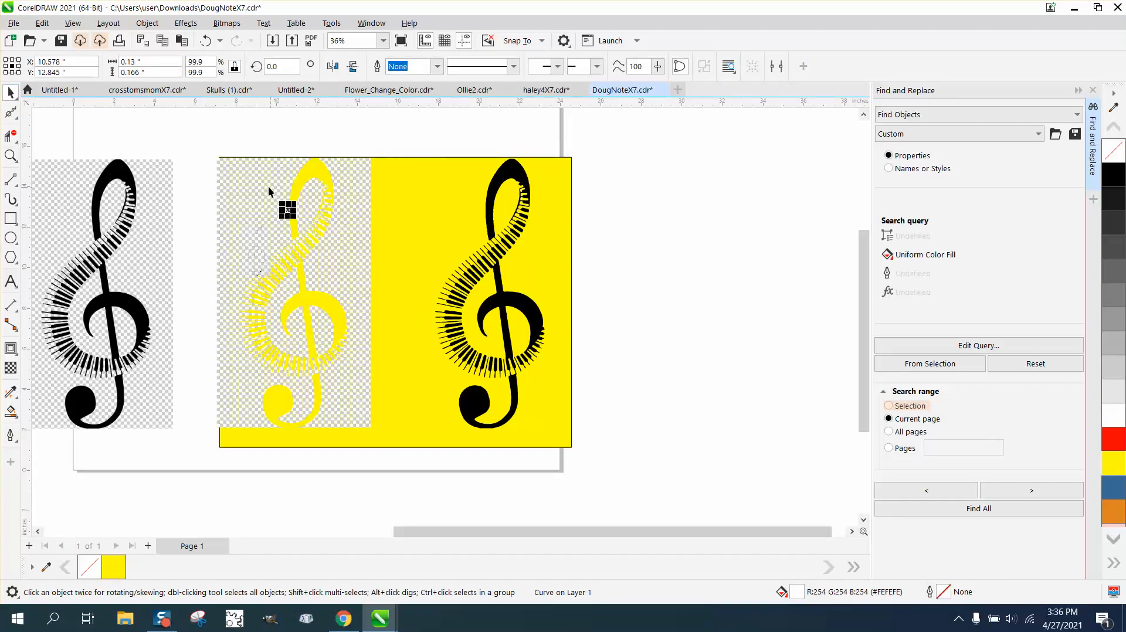
pyautogui.moveTo(196, 132); pyautogui.dragTo(247, 224)
pyautogui.moveTo(453, 479); pyautogui.dragTo(455, 480)
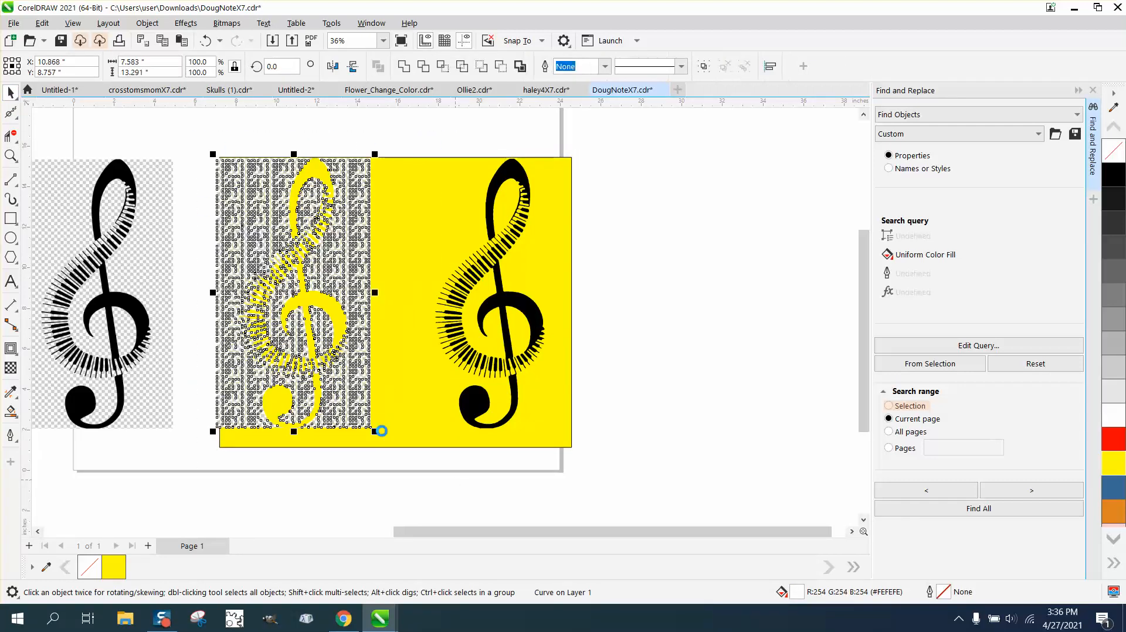
pyautogui.press('Delete')
# Step: Move the original clef bitmap onto the yellow rectangle and trace it with Outline Trace using Clipart settings
pyautogui.moveTo(126, 292); pyautogui.dragTo(348, 298)
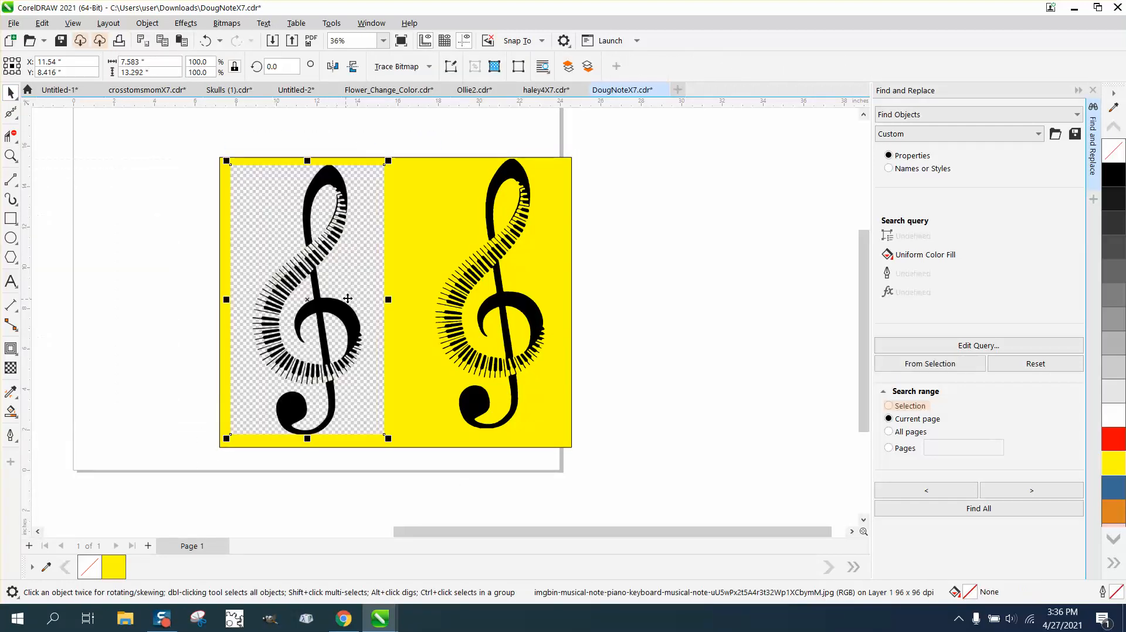
pyautogui.click(431, 68)
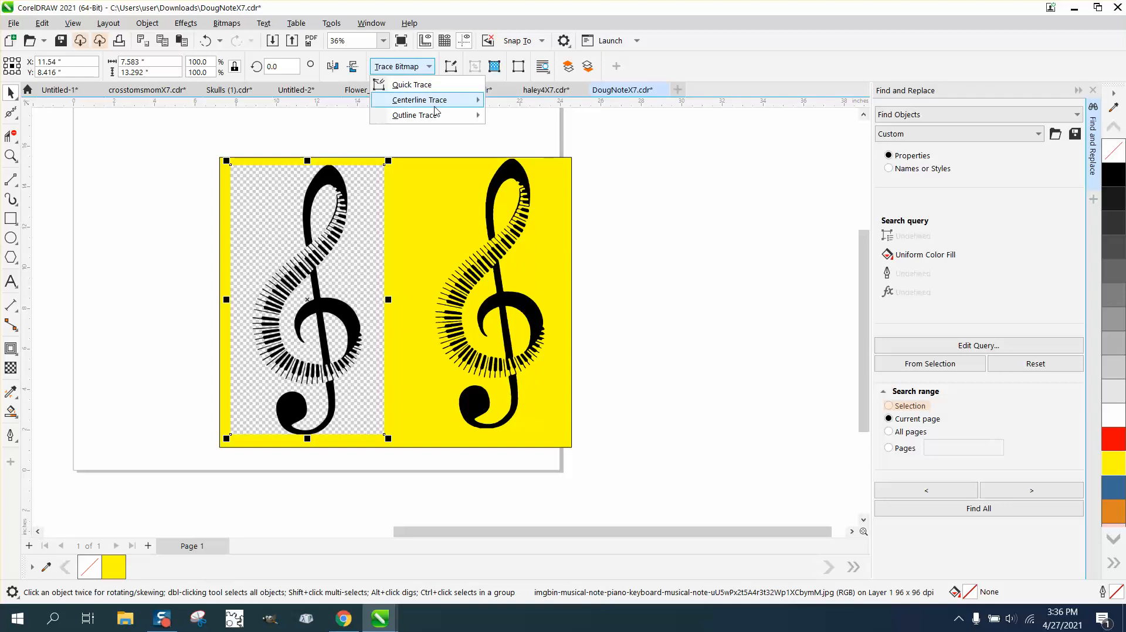
pyautogui.moveTo(434, 120)
pyautogui.click(519, 163)
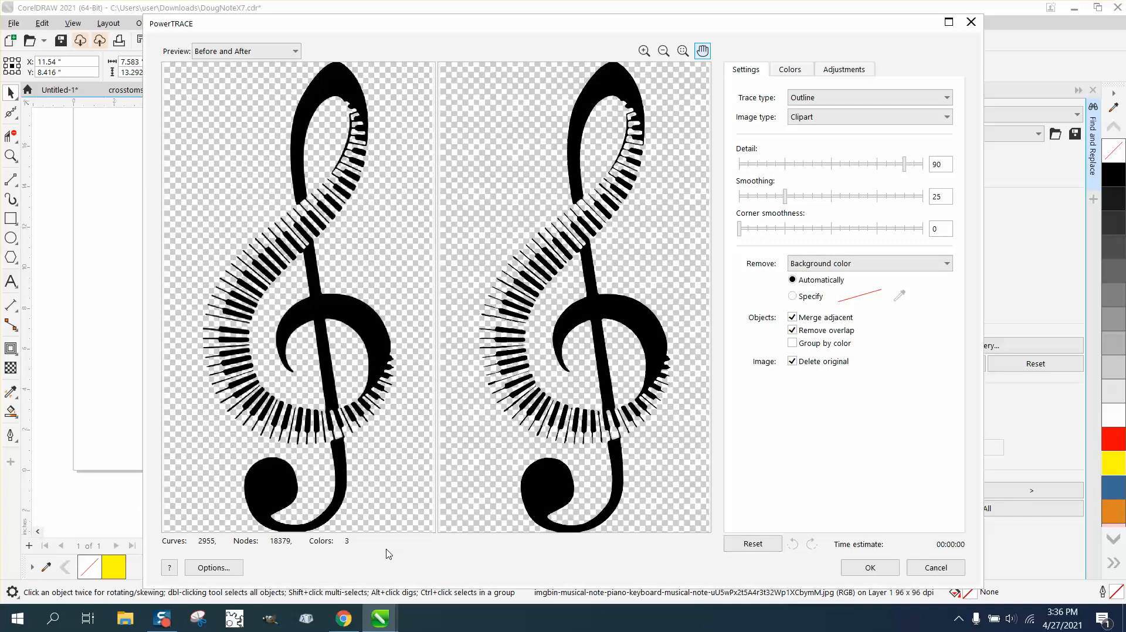
pyautogui.click(847, 572)
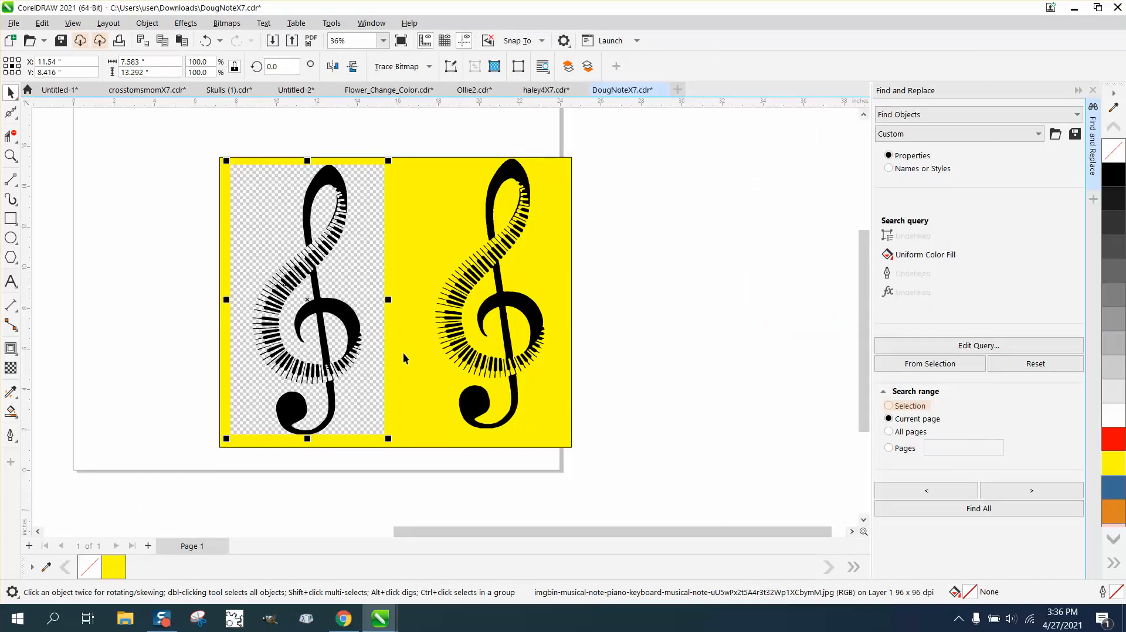
# Step: Move the new traced group to the left of the yellow rectangle and run Find All on the selection
pyautogui.moveTo(322, 306); pyautogui.dragTo(166, 307)
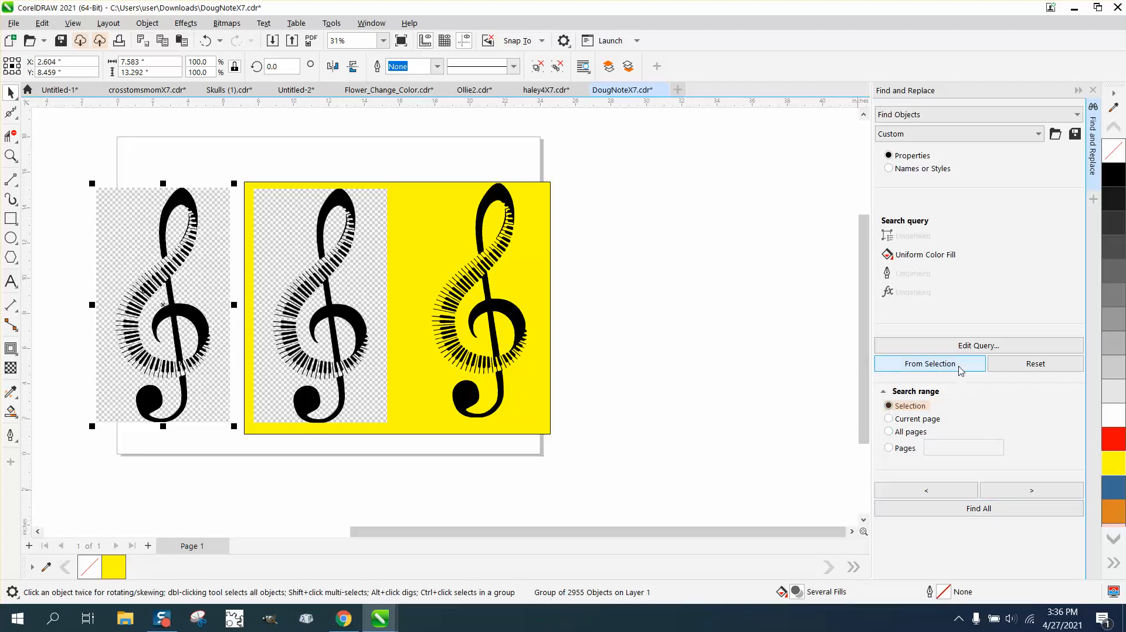
pyautogui.click(984, 515)
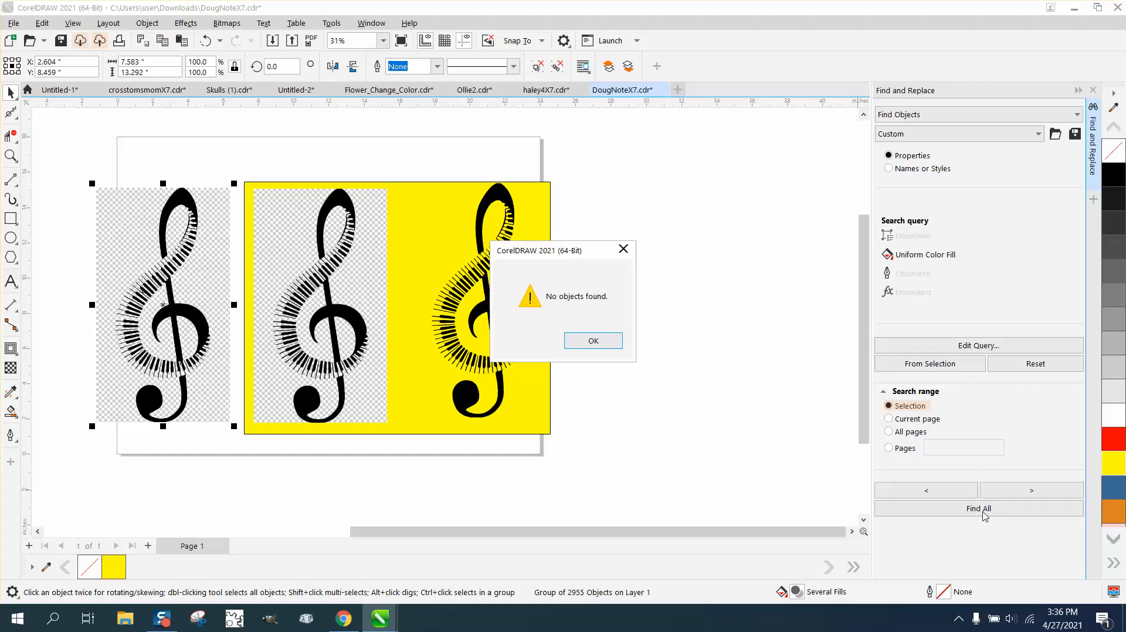
pyautogui.click(605, 343)
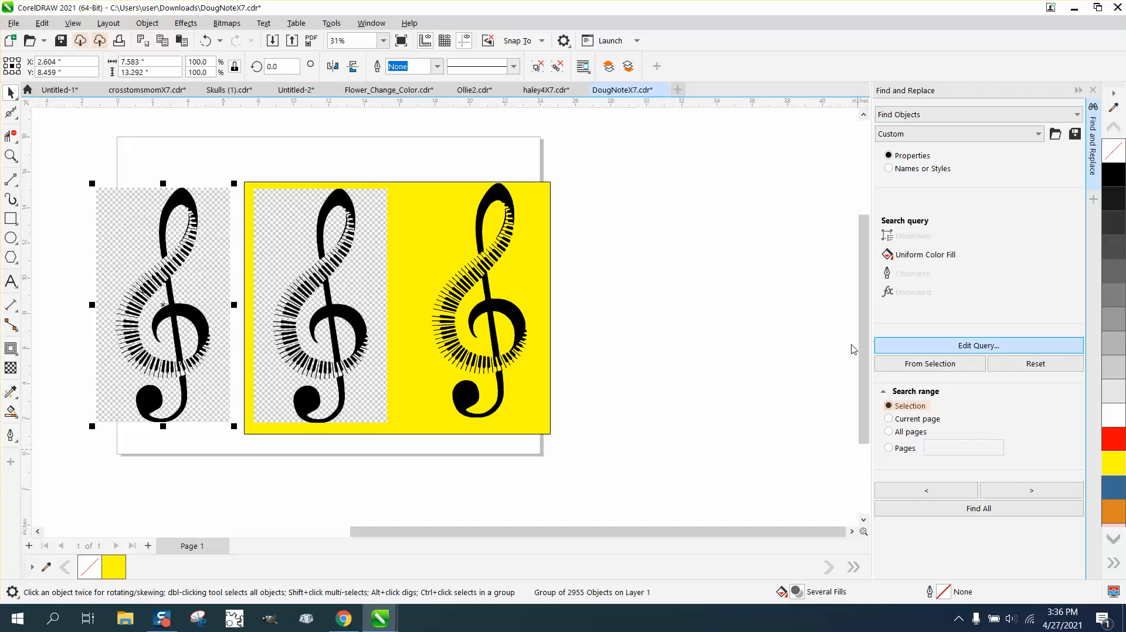
# Step: Edit the search query to a uniform fill colour sampled from the black clef and run Find All again
pyautogui.click(964, 350)
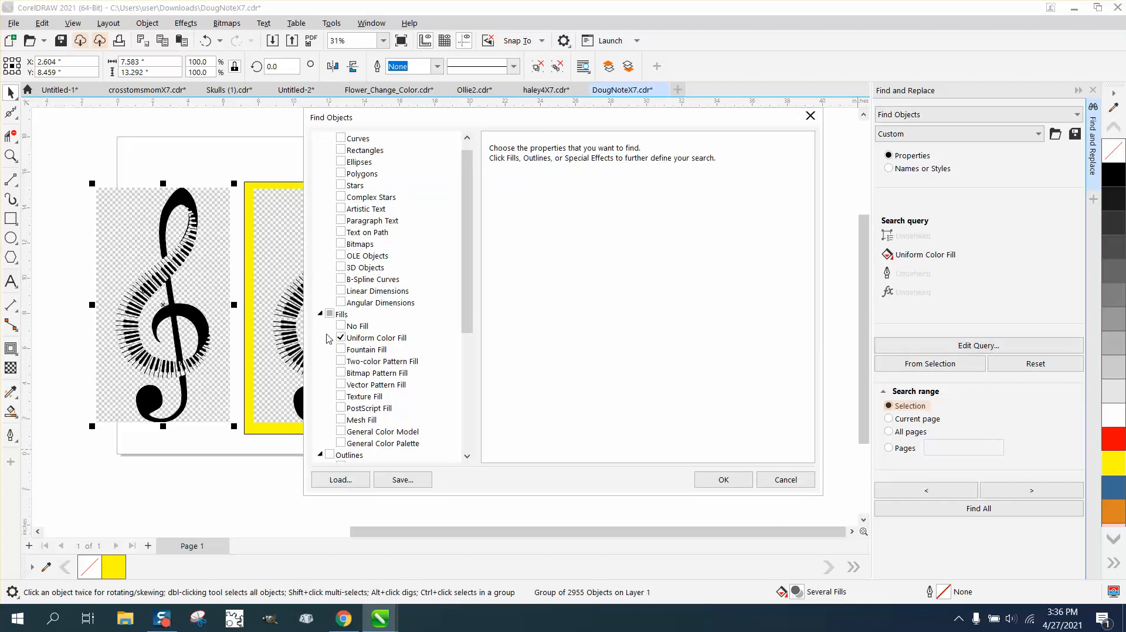
pyautogui.click(384, 339)
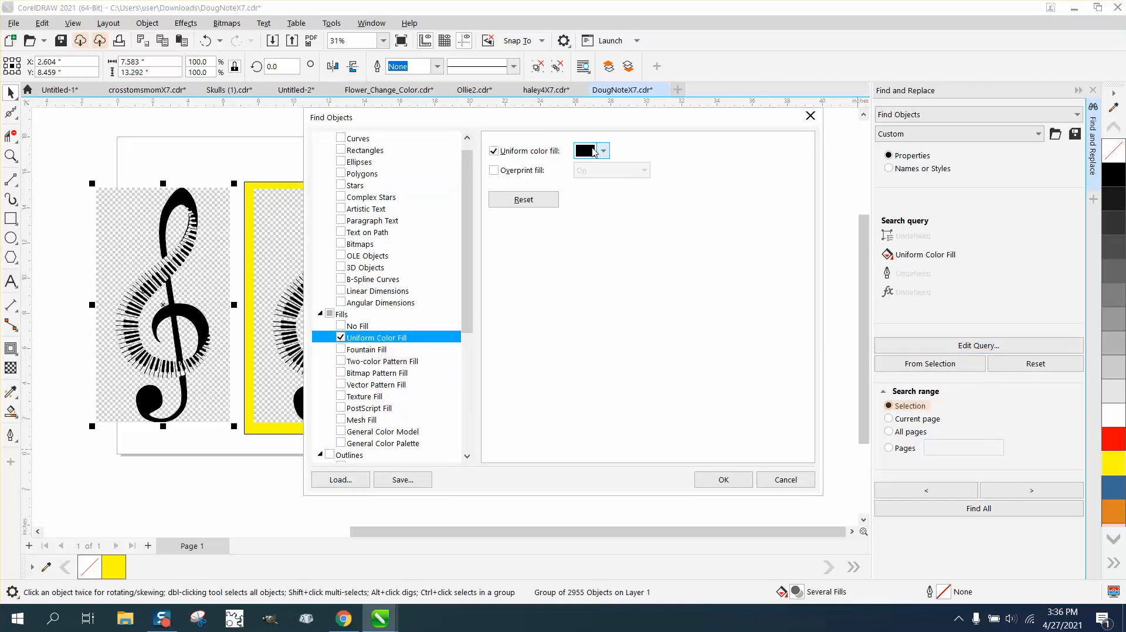
pyautogui.click(603, 150)
pyautogui.click(716, 358)
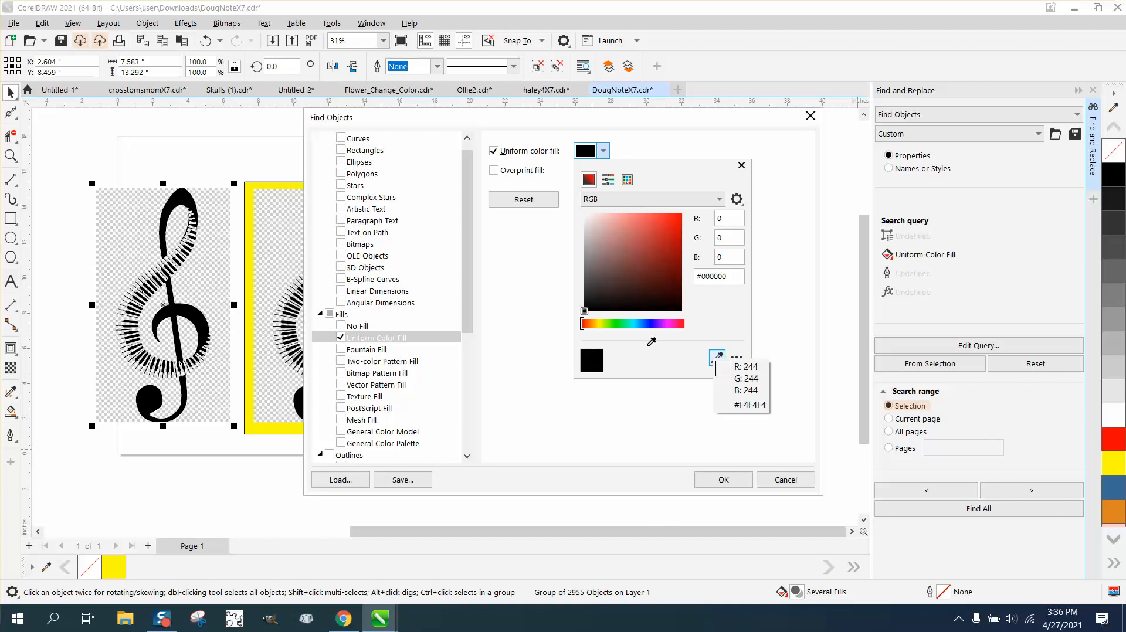
pyautogui.click(192, 205)
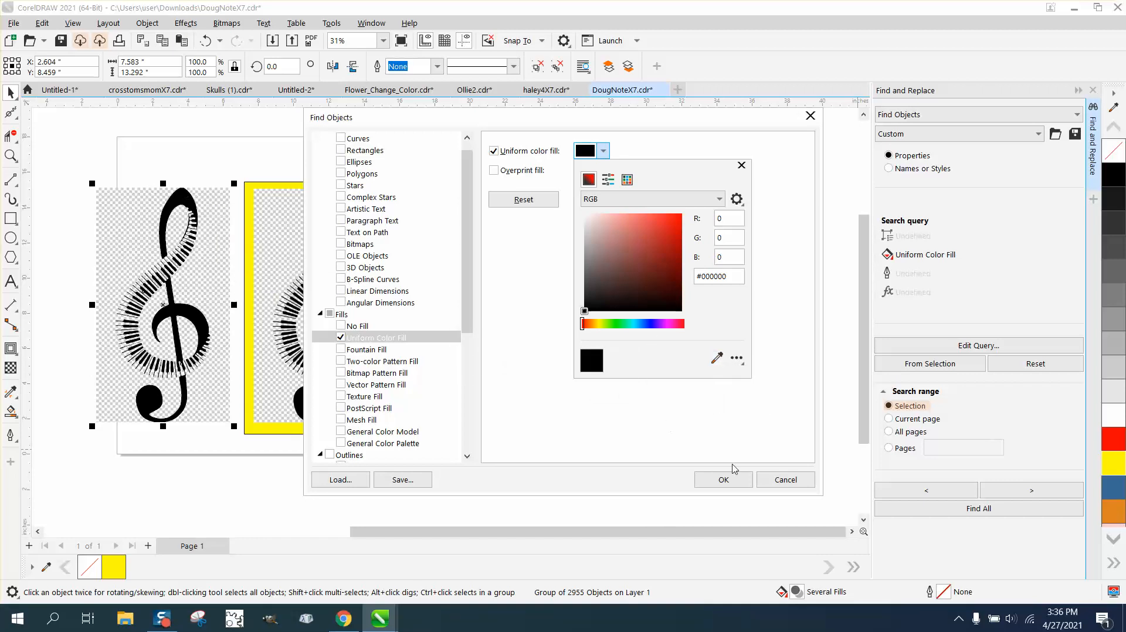
pyautogui.click(723, 480)
pyautogui.click(723, 480)
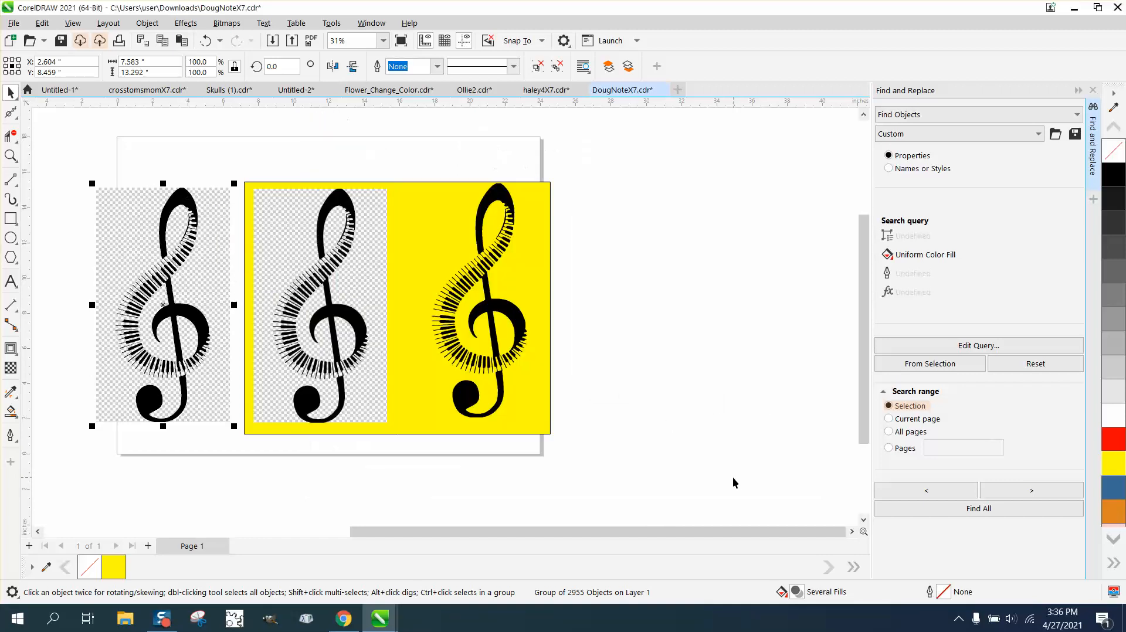
pyautogui.click(984, 509)
pyautogui.click(602, 340)
# Step: Select the new traced group and ungroup all its pieces
pyautogui.moveTo(52, 175); pyautogui.dragTo(177, 381)
pyautogui.moveTo(252, 435); pyautogui.dragTo(252, 436)
pyautogui.click(147, 23)
pyautogui.moveTo(197, 258)
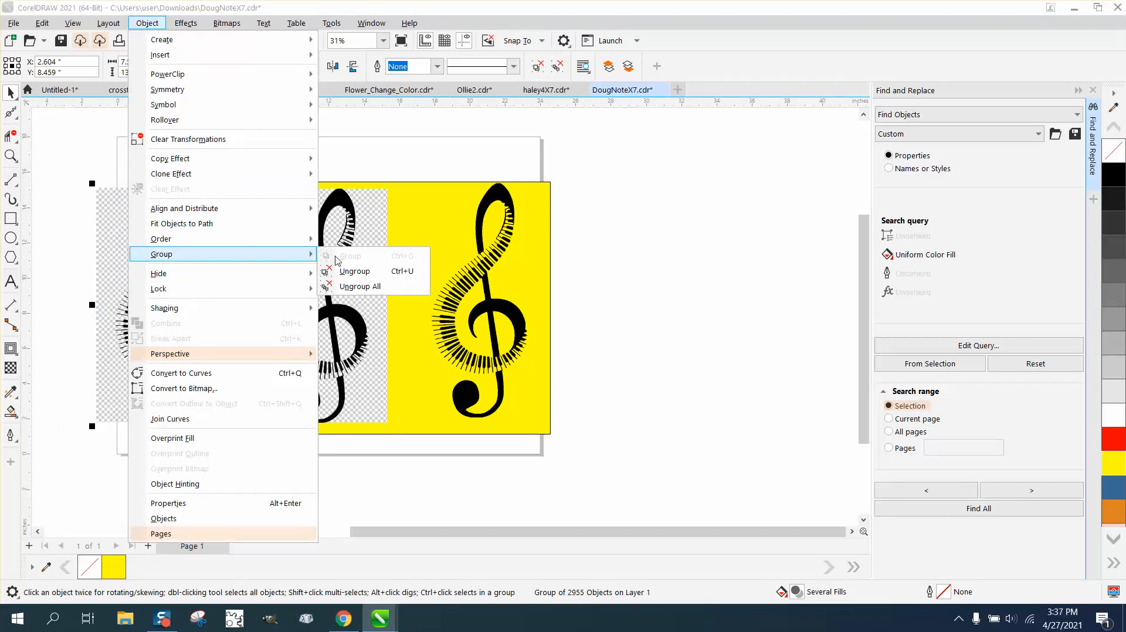
pyautogui.click(349, 269)
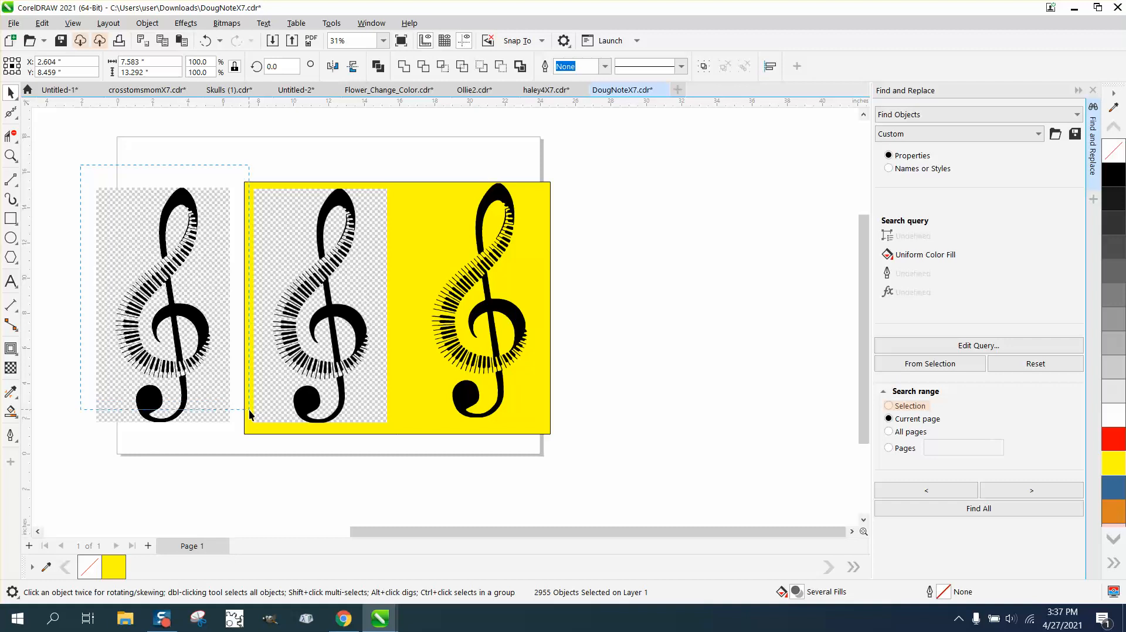
# Step: Limit the search range to the selection and find all black-filled pieces among the ungrouped traced objects
pyautogui.moveTo(249, 415); pyautogui.dragTo(249, 435)
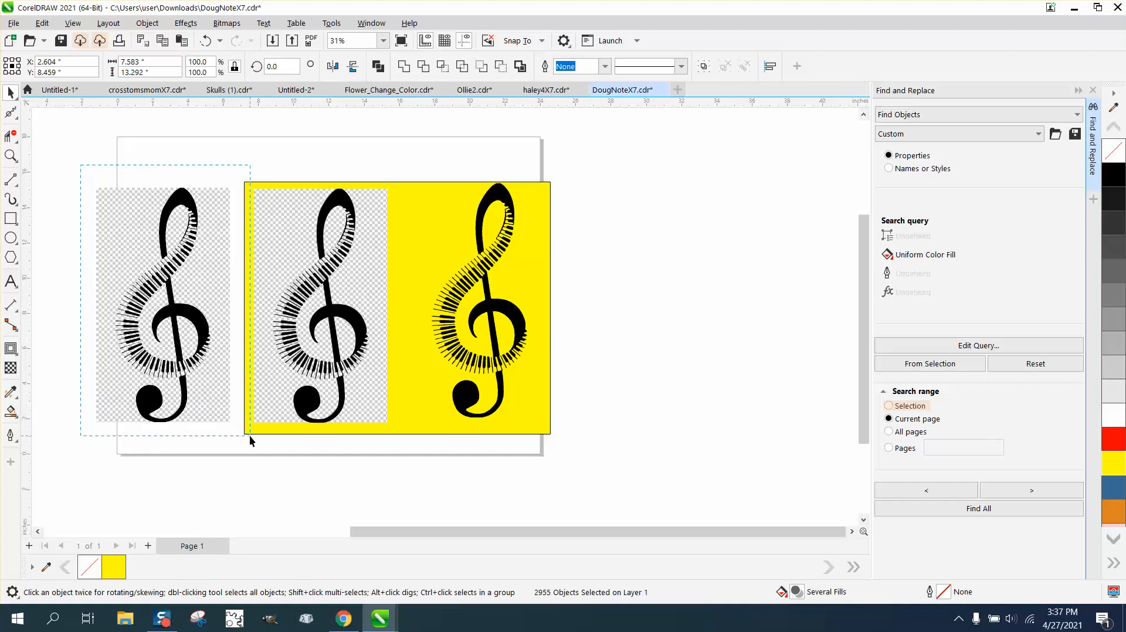
pyautogui.click(960, 514)
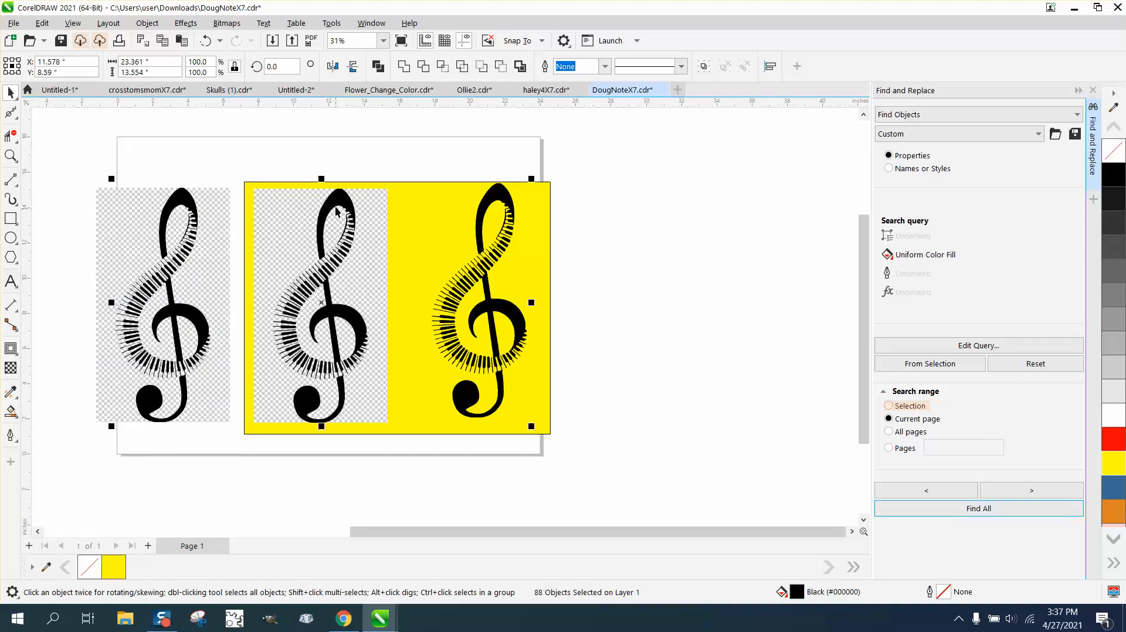
pyautogui.click(297, 144)
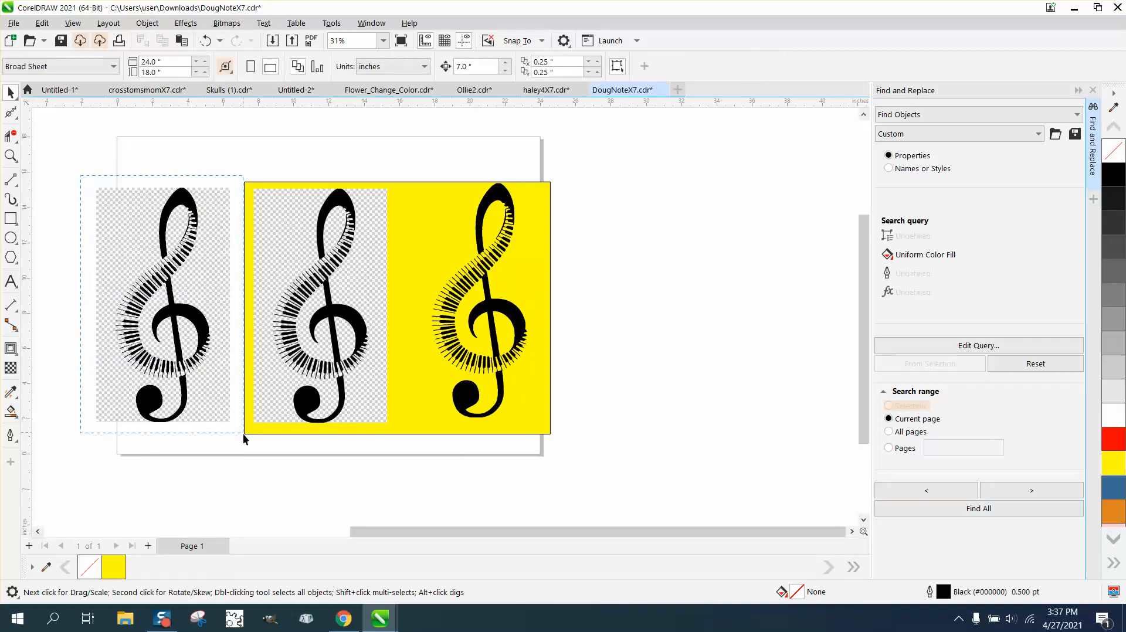
pyautogui.moveTo(244, 437); pyautogui.dragTo(246, 439)
pyautogui.click(889, 406)
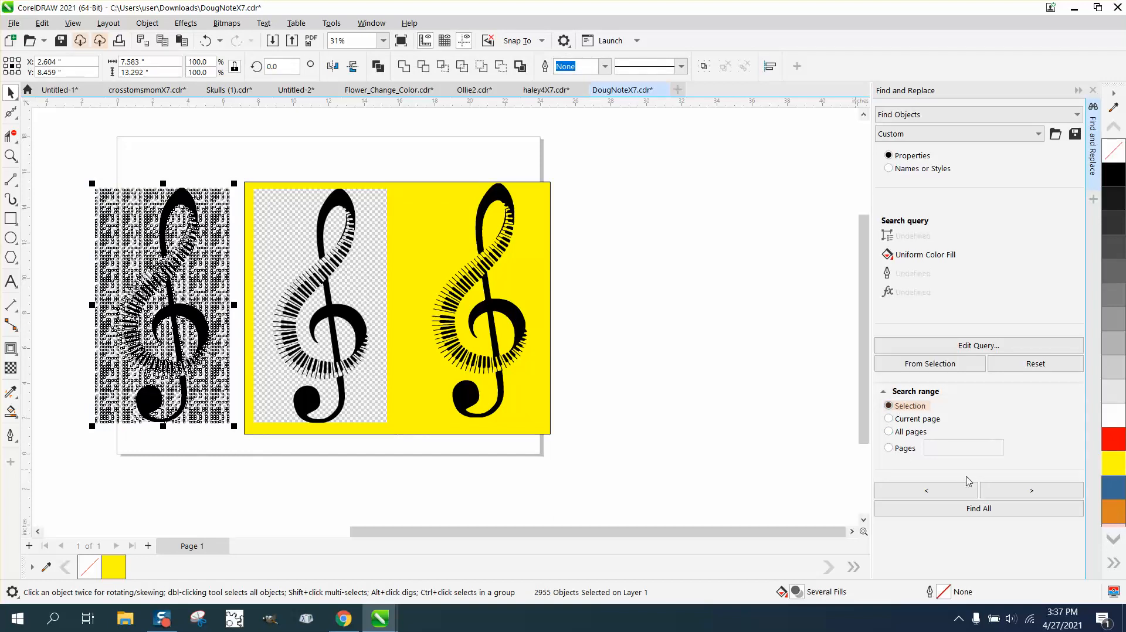
pyautogui.click(985, 509)
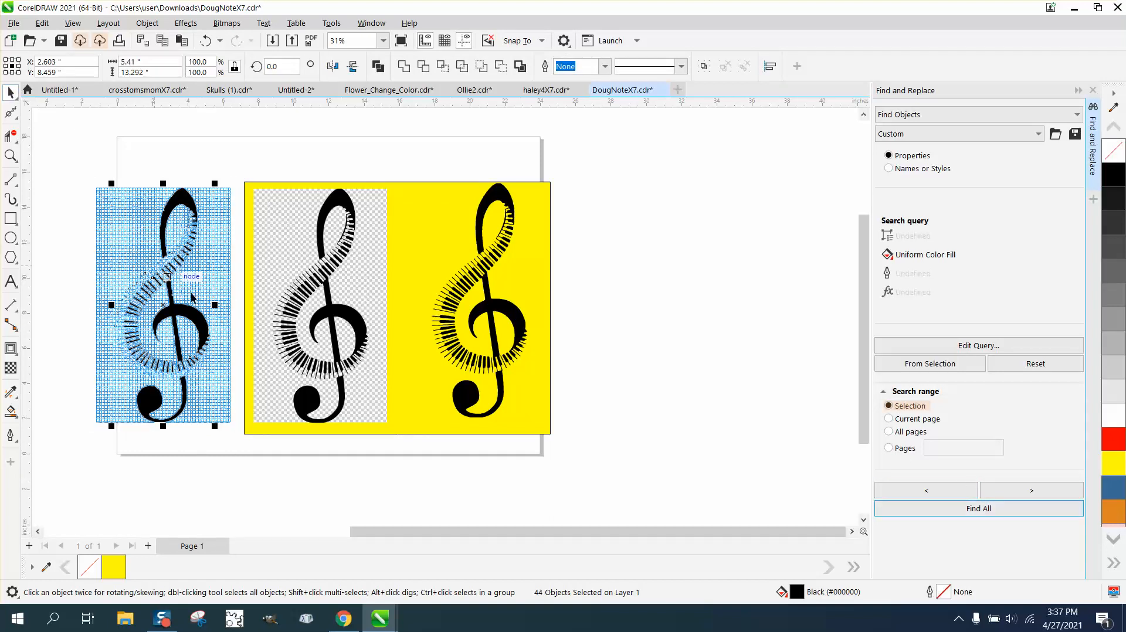
# Step: Move the found black pieces to the right and shift the yellow rectangle so it sits behind both black clefs
pyautogui.moveTo(165, 304); pyautogui.dragTo(627, 308)
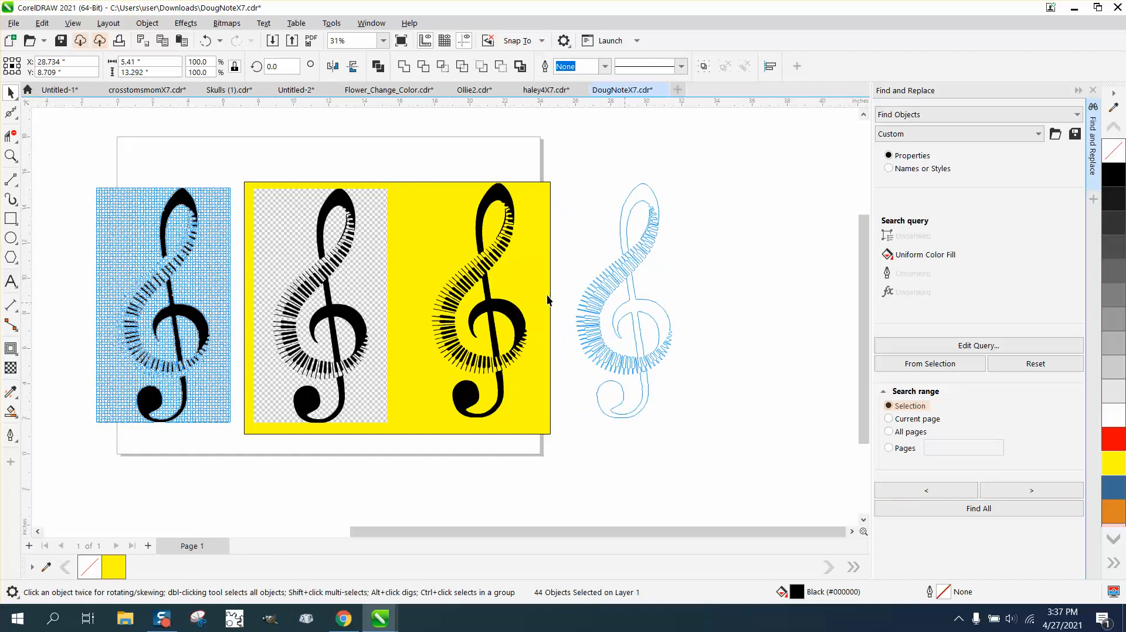
pyautogui.moveTo(547, 300); pyautogui.dragTo(704, 300)
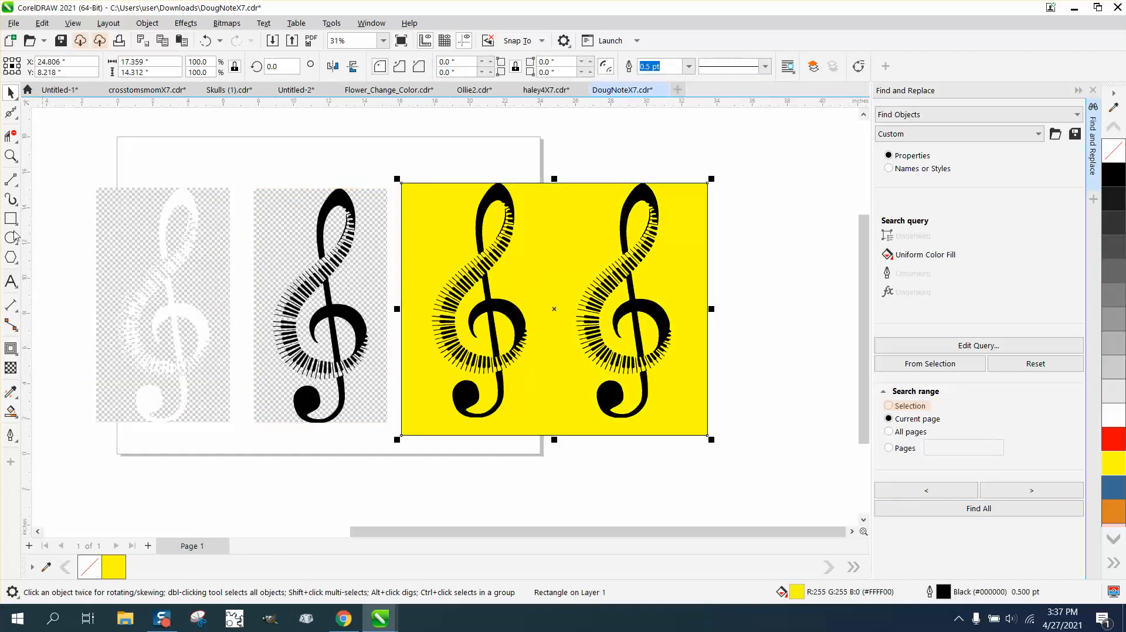
# Step: Zoom in and out to inspect the piano-key edges of both black clefs on the yellow background
pyautogui.click(11, 156)
pyautogui.moveTo(619, 239); pyautogui.dragTo(669, 276)
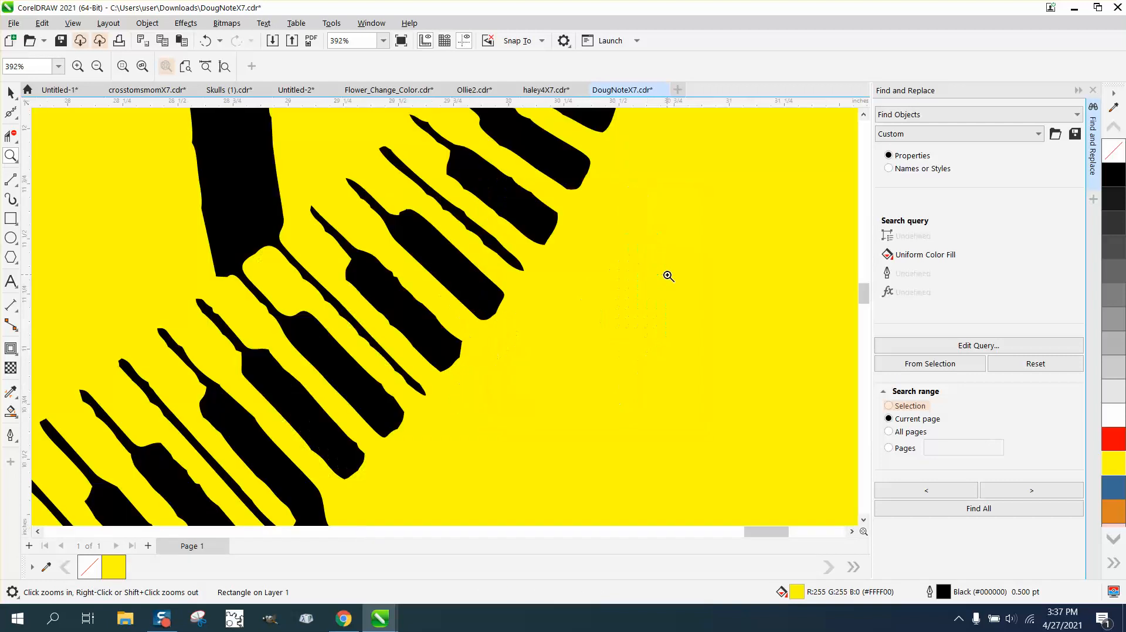
pyautogui.scroll(-4, 490, 283)
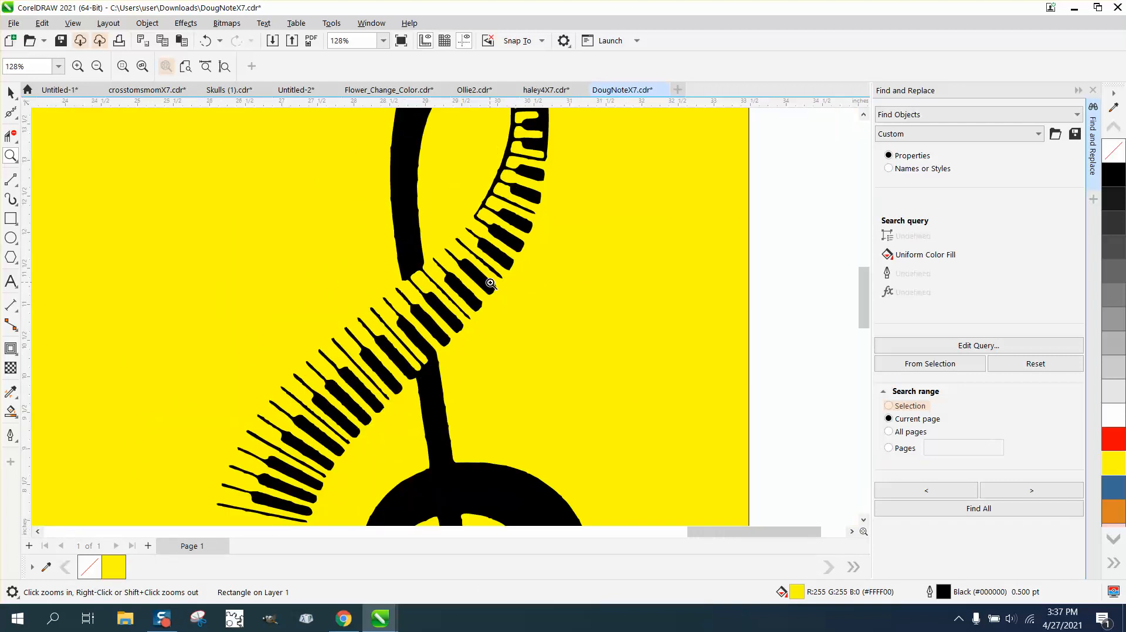
pyautogui.scroll(-2, 490, 283)
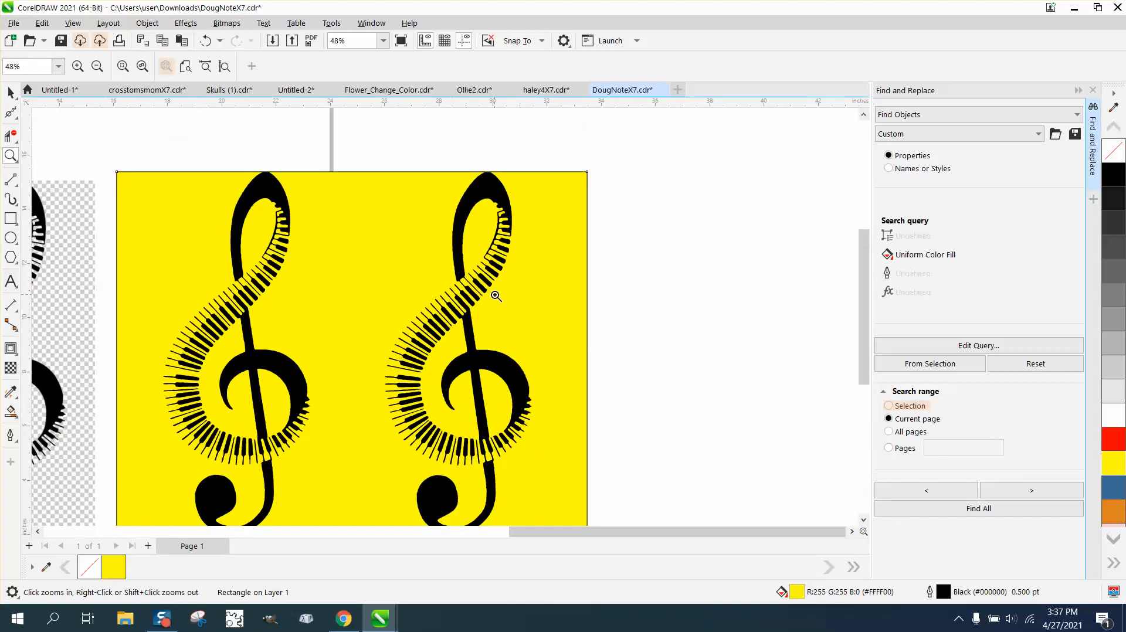
pyautogui.scroll(-1, 495, 296)
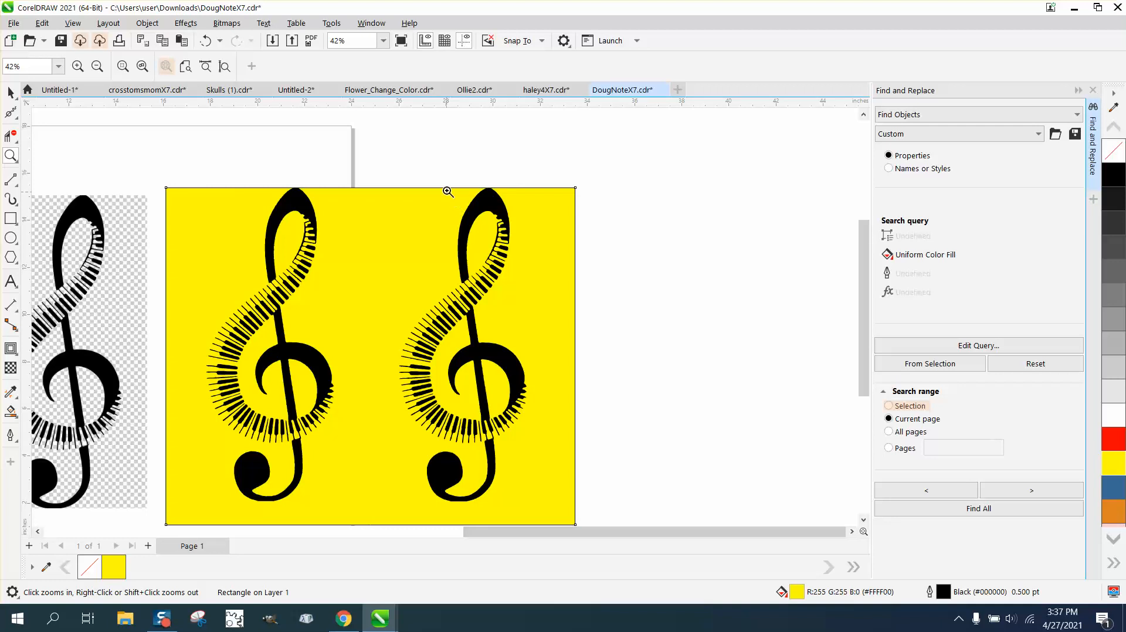
pyautogui.moveTo(420, 186); pyautogui.dragTo(570, 313)
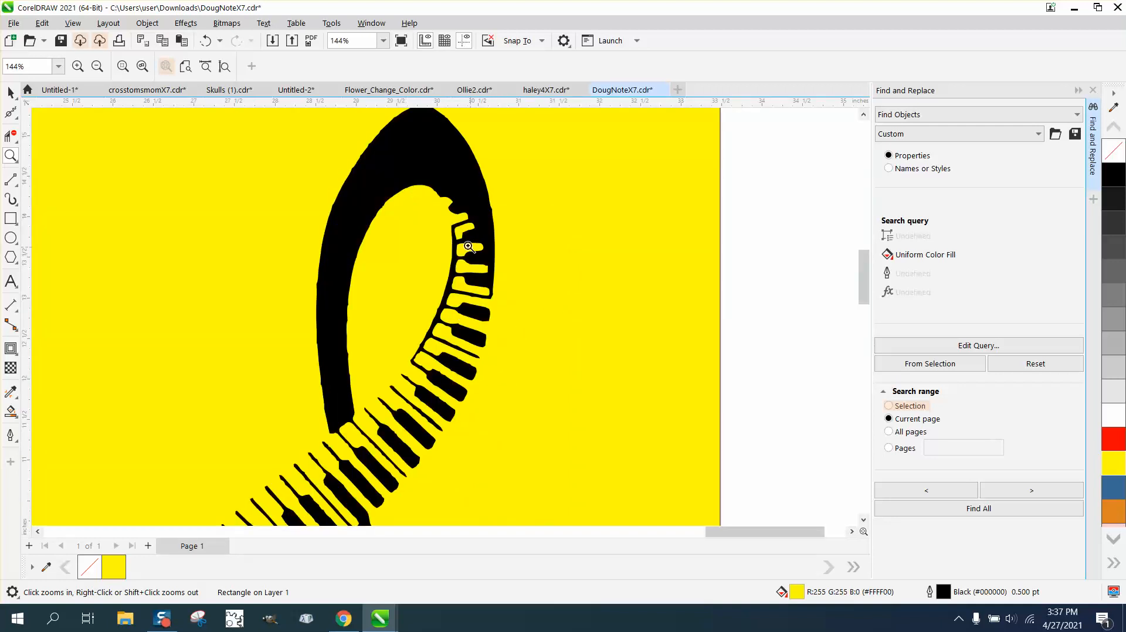
pyautogui.scroll(-5, 358, 455)
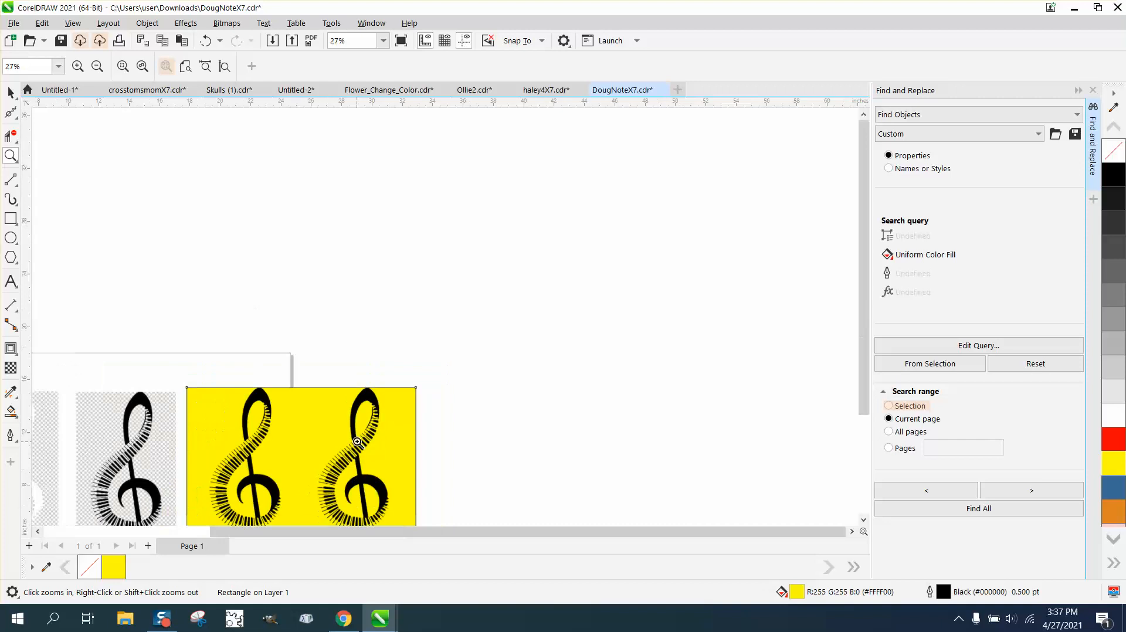
pyautogui.scroll(-1, 357, 441)
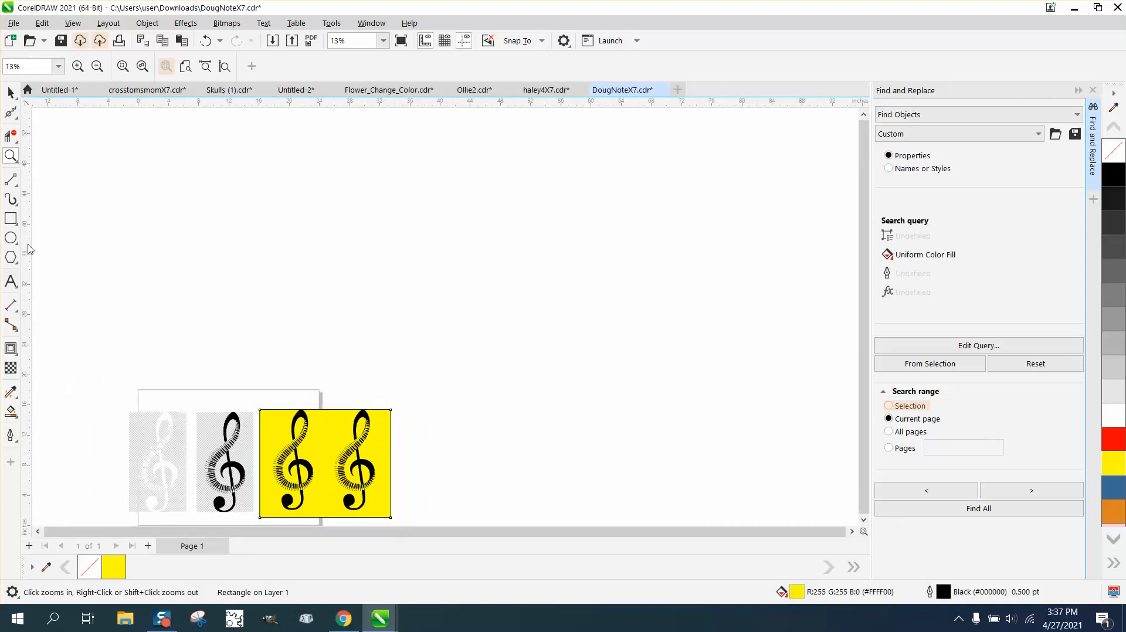
pyautogui.click(17, 165)
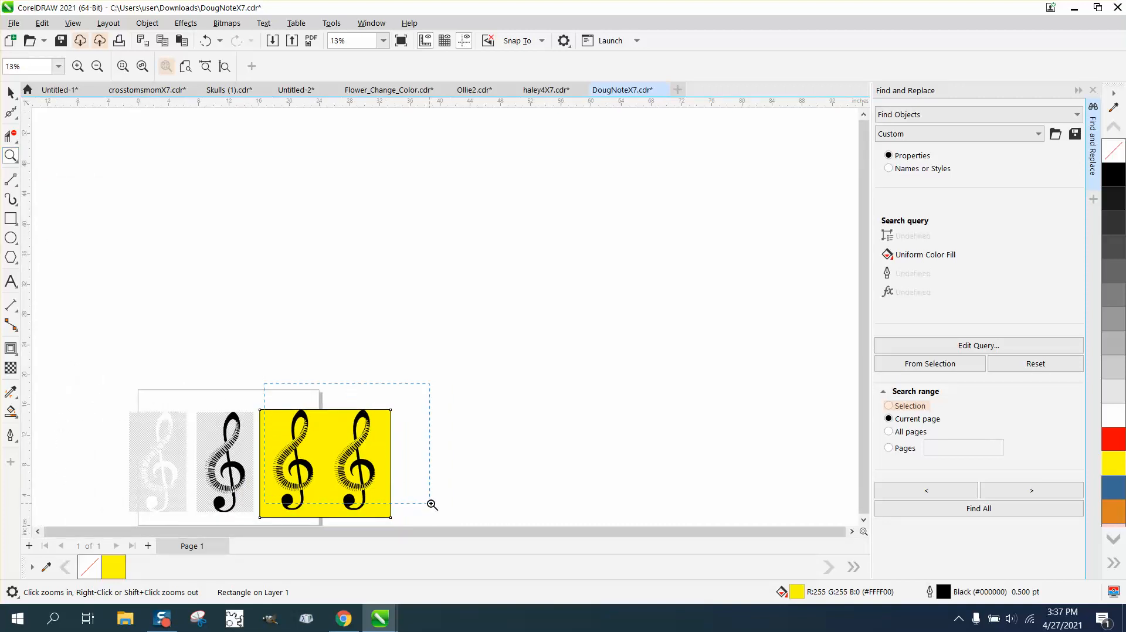